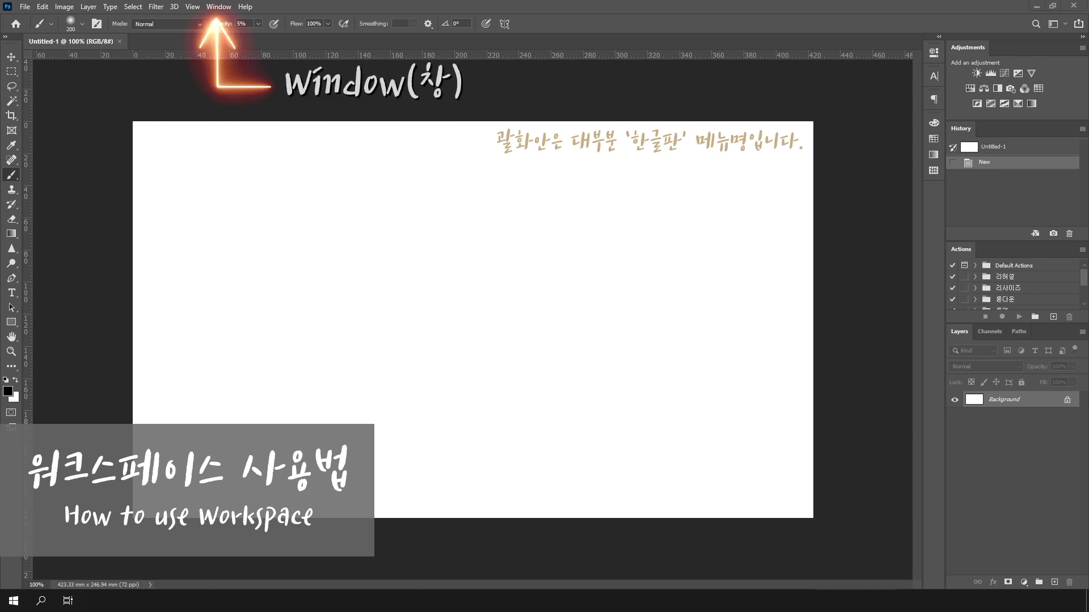
# Cycle through the Essentials, 3D and Motion workspace presets
pyautogui.click(218, 6)
pyautogui.moveTo(228, 29)
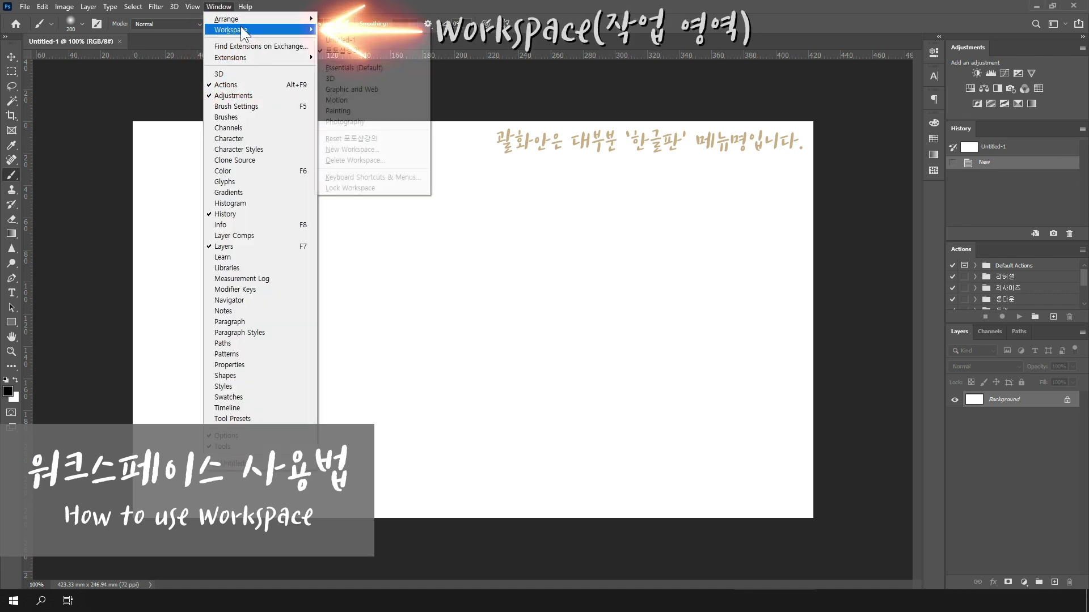
pyautogui.click(372, 68)
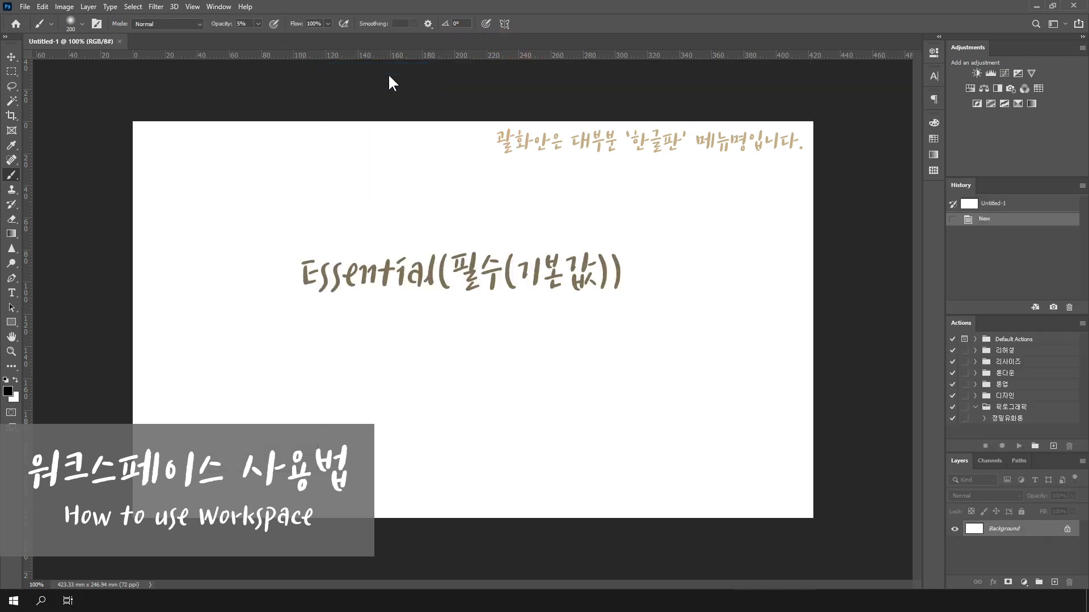
pyautogui.click(218, 6)
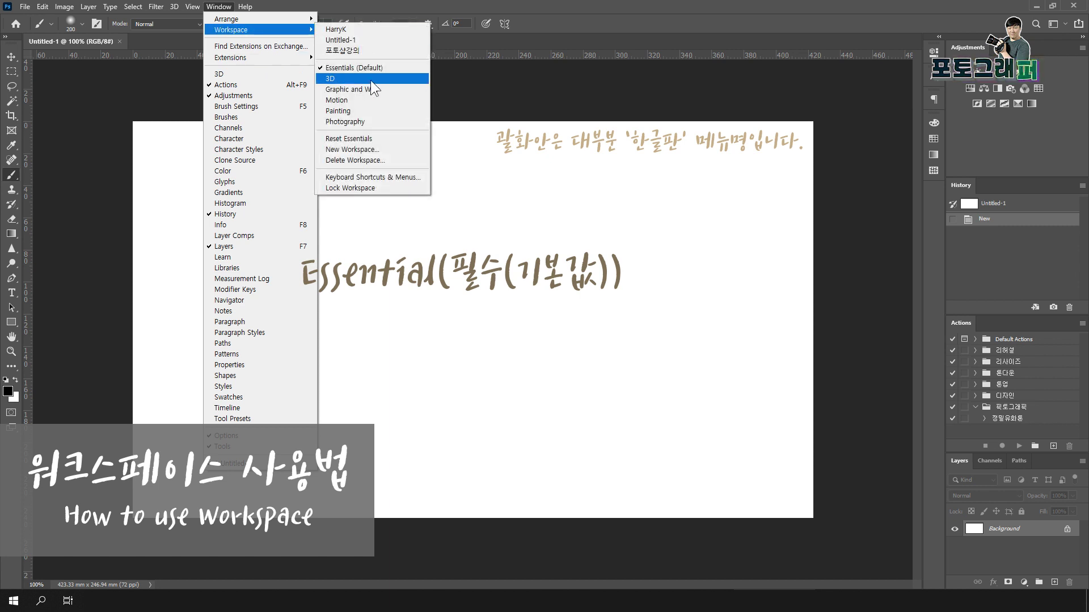
pyautogui.click(368, 79)
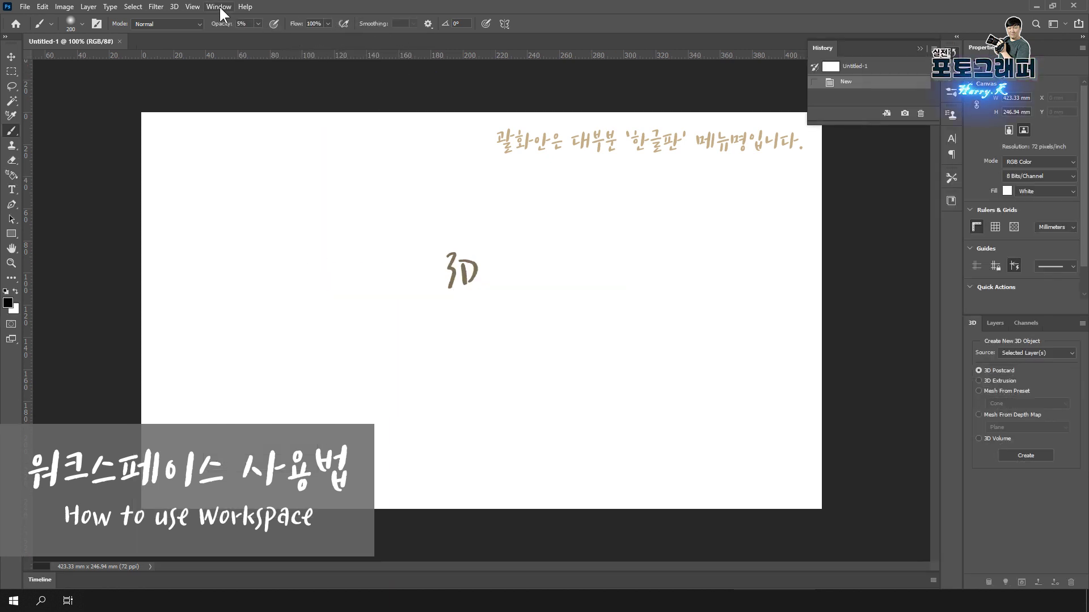
pyautogui.click(218, 6)
pyautogui.moveTo(232, 29)
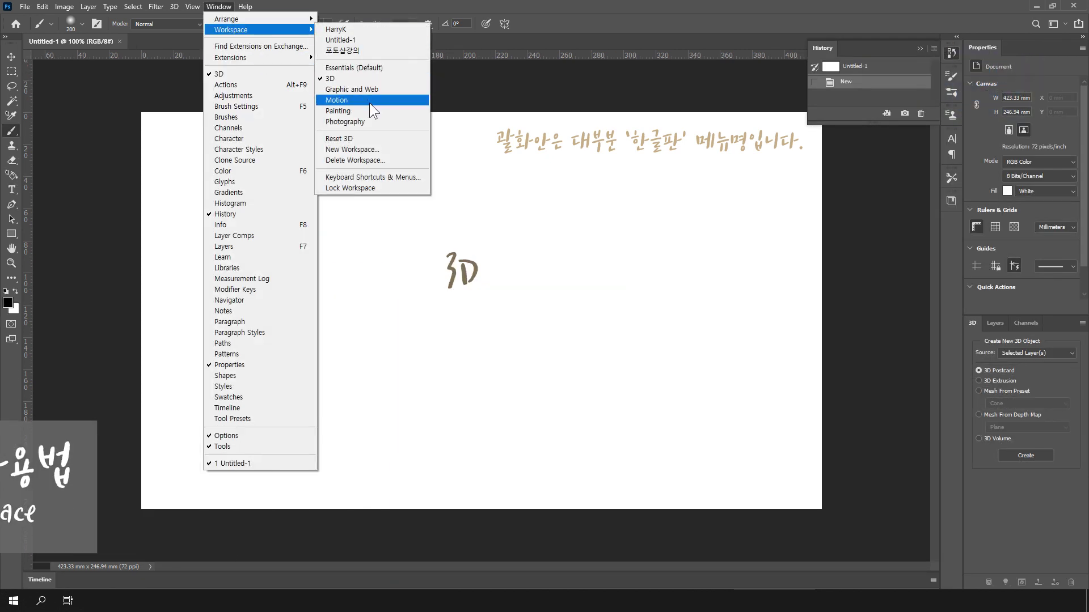
pyautogui.click(369, 101)
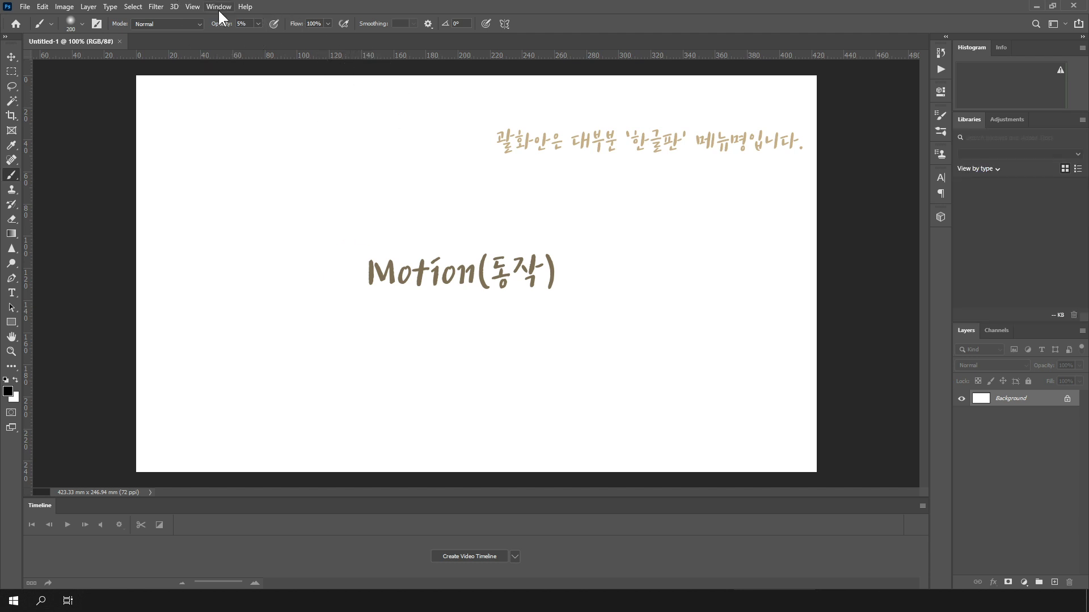
# Switch to the Photography workspace and glance at the workspace switcher list
pyautogui.click(219, 8)
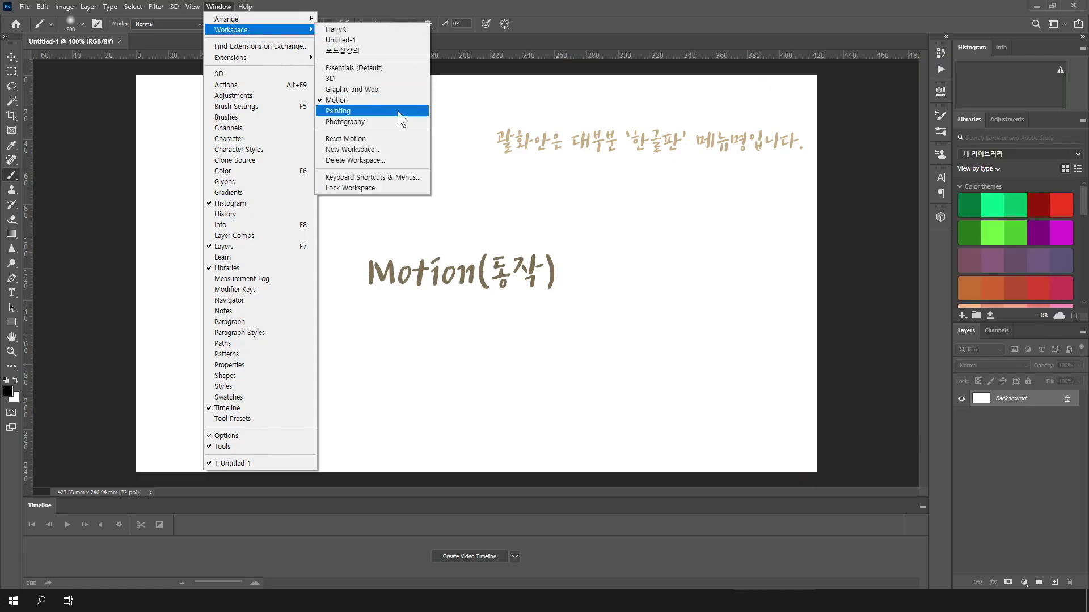
pyautogui.click(396, 120)
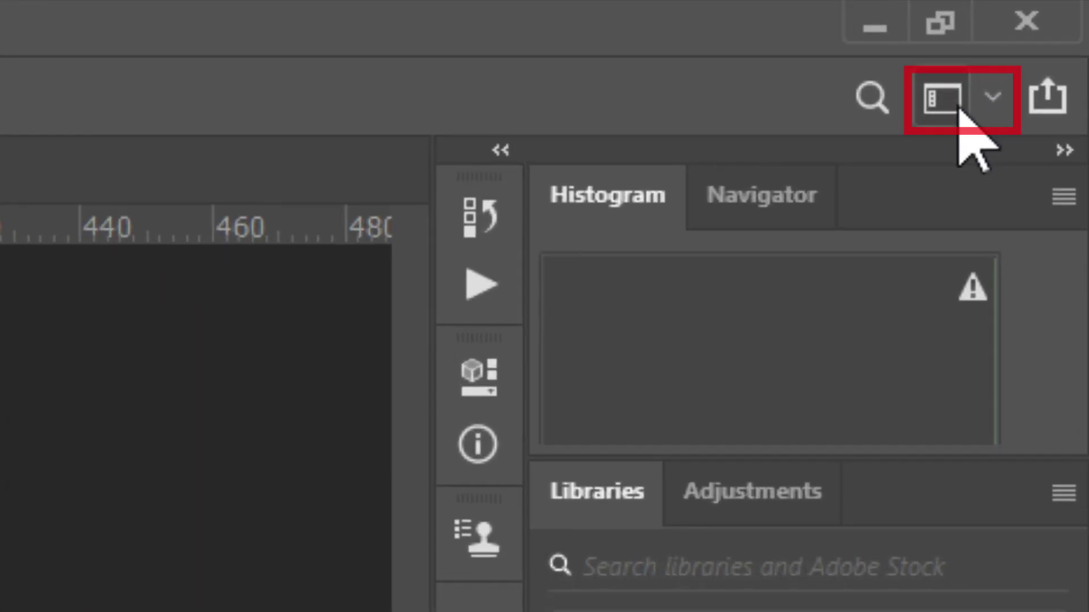
pyautogui.click(961, 110)
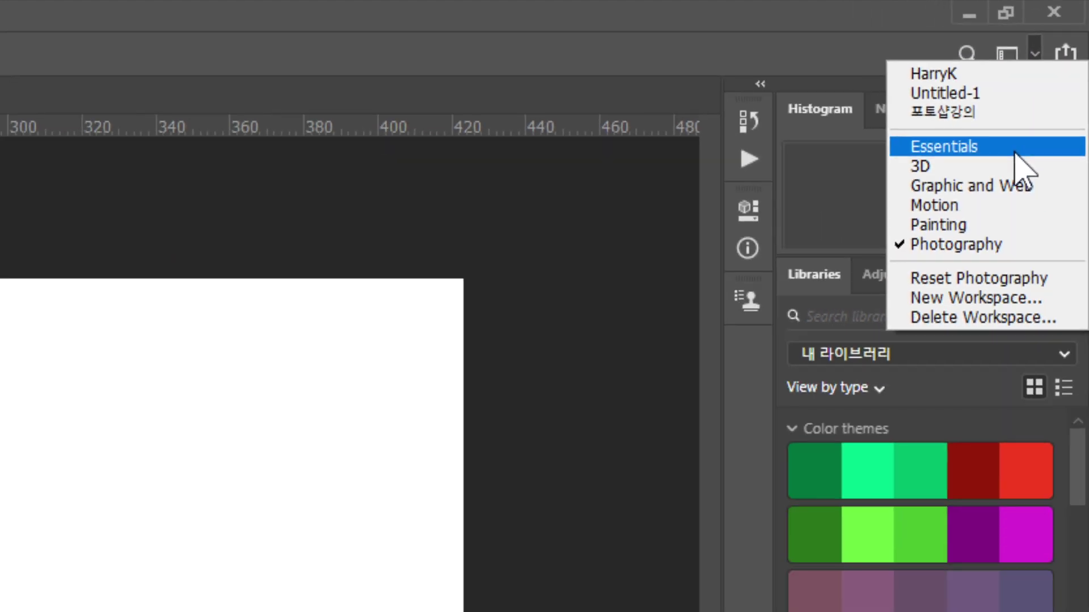
pyautogui.click(1050, 98)
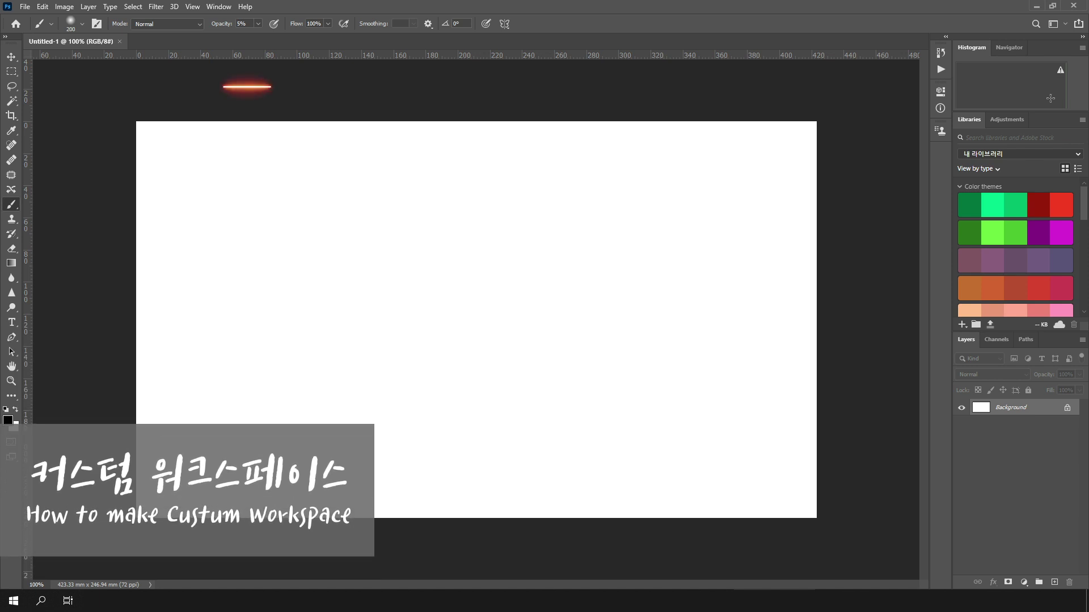
# Show the Character panel, dock it at the right, then float it over Libraries
pyautogui.click(218, 7)
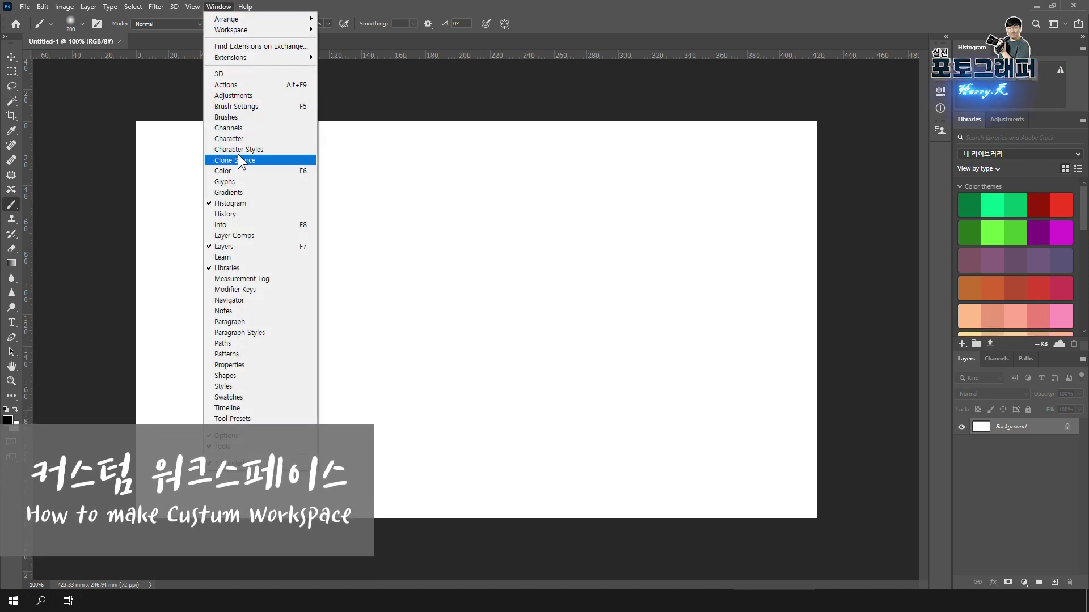
pyautogui.click(239, 139)
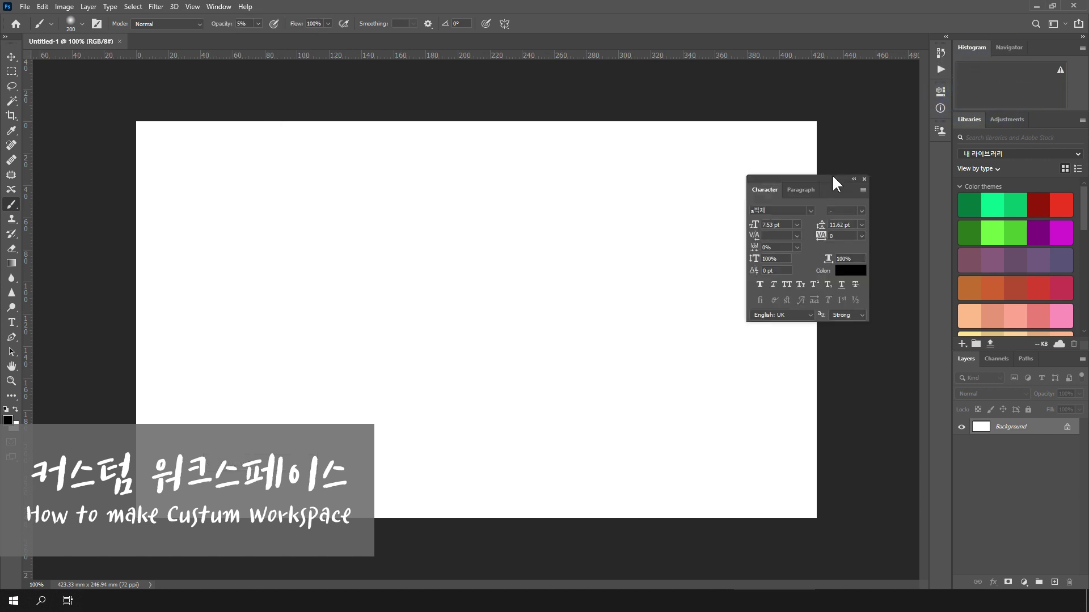
pyautogui.moveTo(795, 178); pyautogui.dragTo(942, 152)
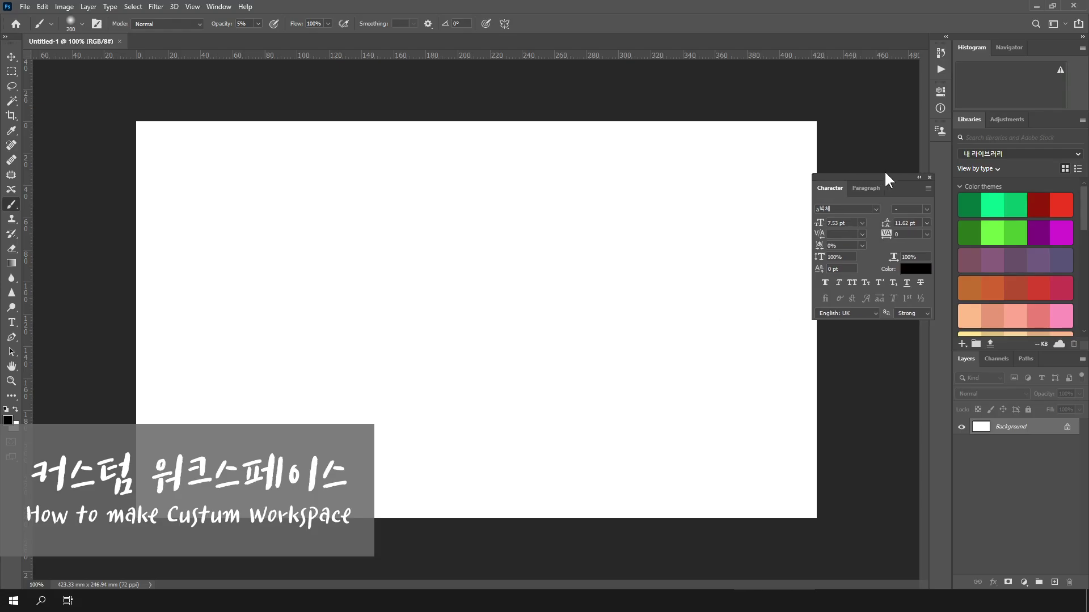
pyautogui.click(940, 154)
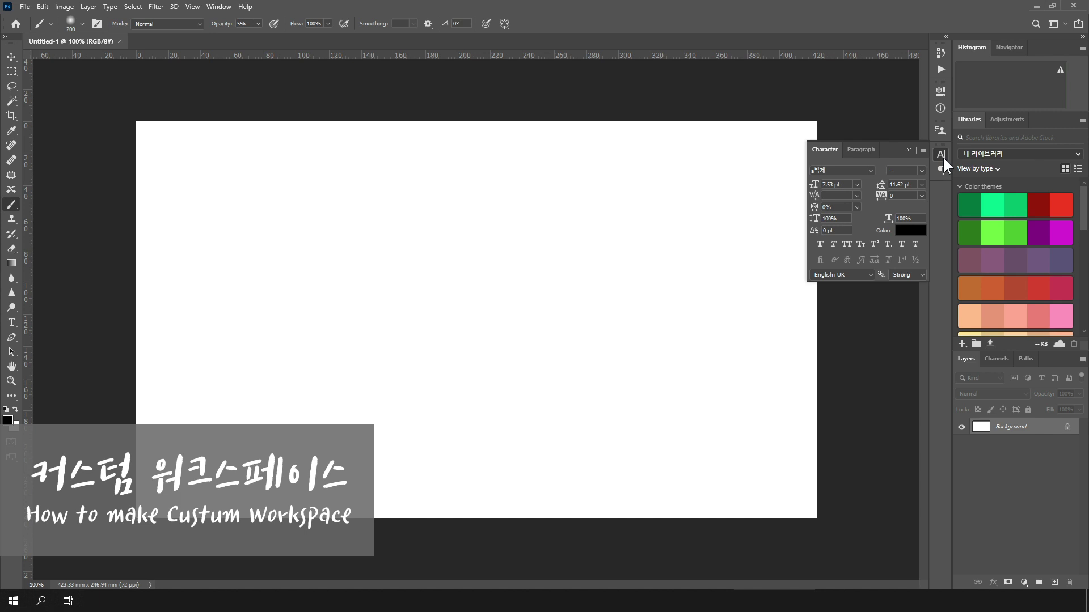
pyautogui.moveTo(942, 155)
pyautogui.mouseDown()
pyautogui.moveTo(1044, 288)
pyautogui.moveTo(895, 313)
pyautogui.moveTo(943, 148)
pyautogui.mouseUp()
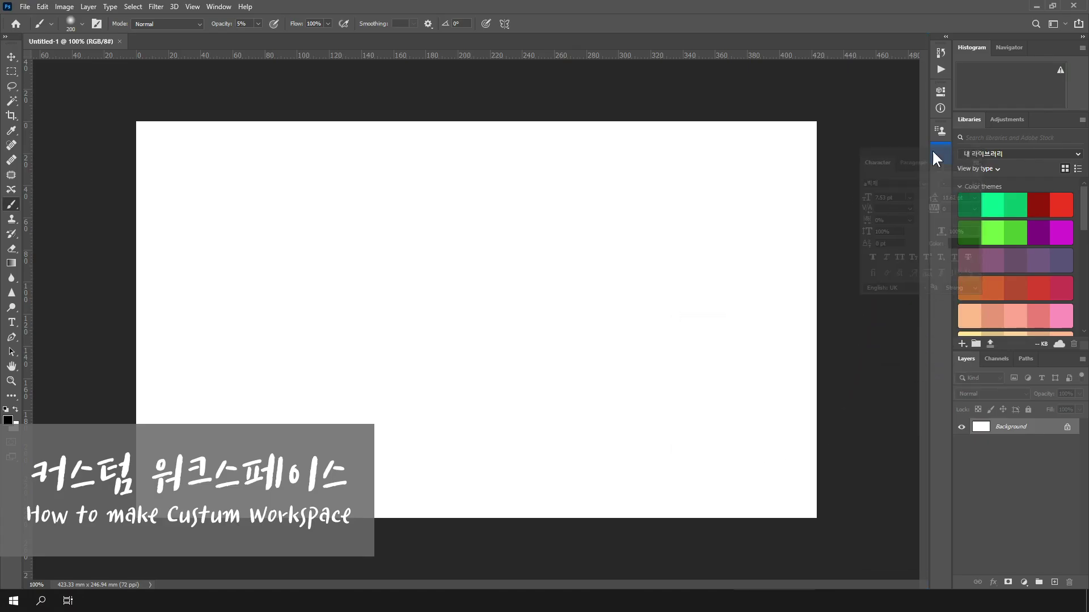
pyautogui.moveTo(943, 148)
pyautogui.mouseDown()
pyautogui.moveTo(929, 151)
pyautogui.moveTo(954, 145)
pyautogui.moveTo(985, 116)
pyautogui.moveTo(1088, 104)
pyautogui.moveTo(1015, 349)
pyautogui.mouseUp()
pyautogui.moveTo(1055, 285)
pyautogui.mouseDown()
pyautogui.moveTo(960, 317)
pyautogui.moveTo(848, 315)
pyautogui.mouseUp()
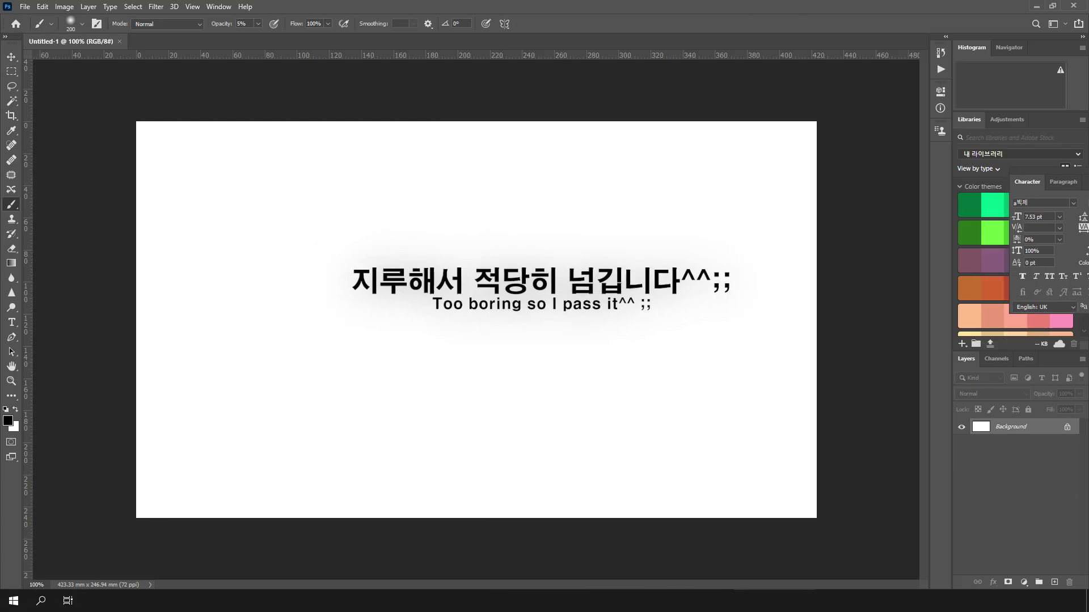
# Float Character/Paragraph, Histogram, Libraries, Layers, History and Properties panels over the canvas
pyautogui.moveTo(1027, 181); pyautogui.dragTo(1084, 170)
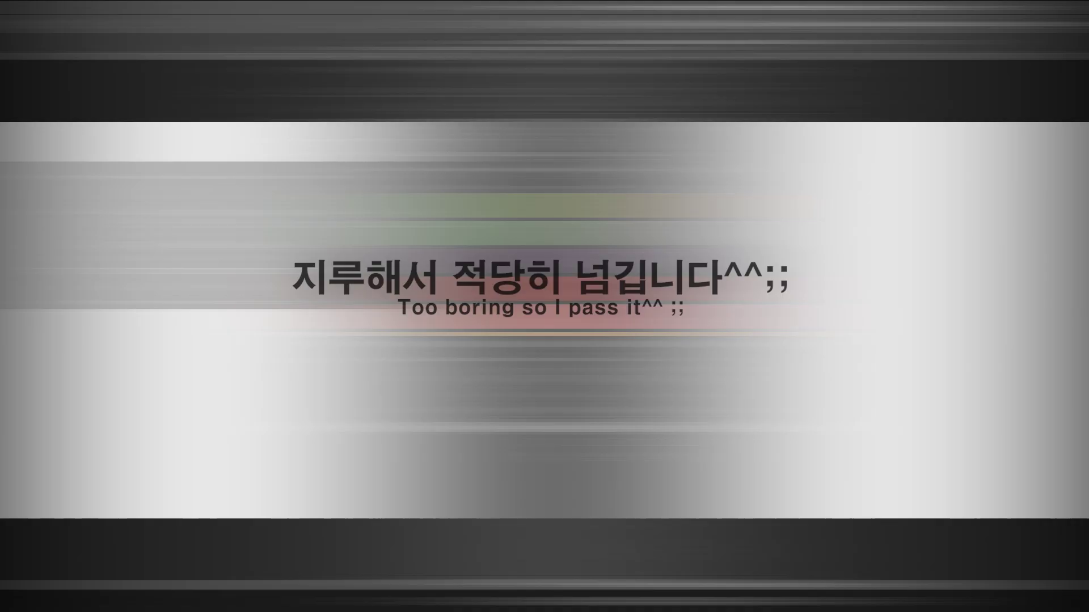
pyautogui.moveTo(1051, 35); pyautogui.dragTo(943, 148)
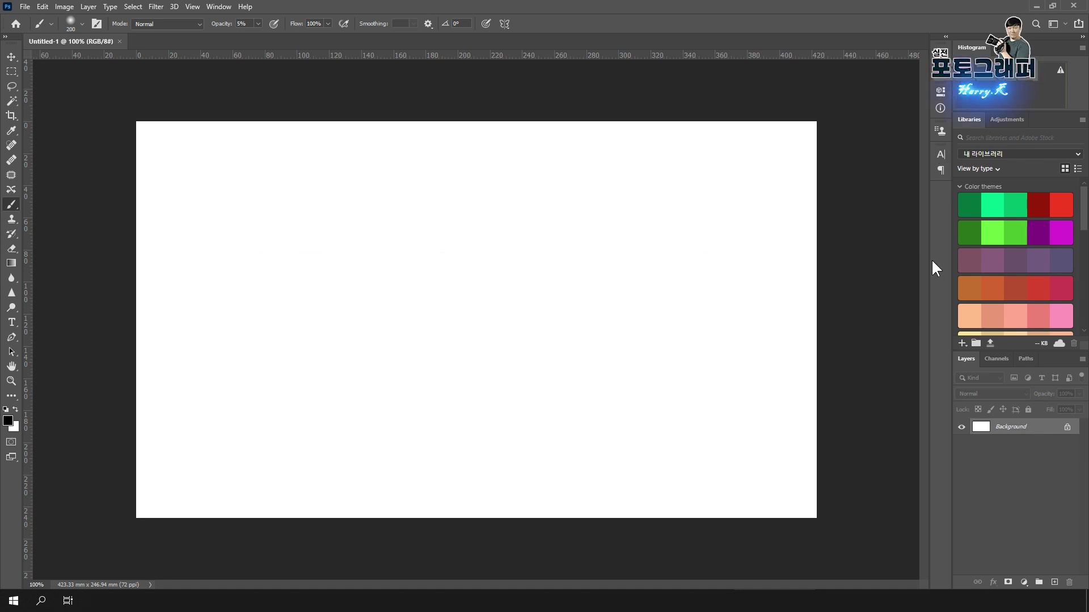
pyautogui.moveTo(944, 152); pyautogui.dragTo(804, 226)
pyautogui.moveTo(1049, 120); pyautogui.dragTo(834, 142)
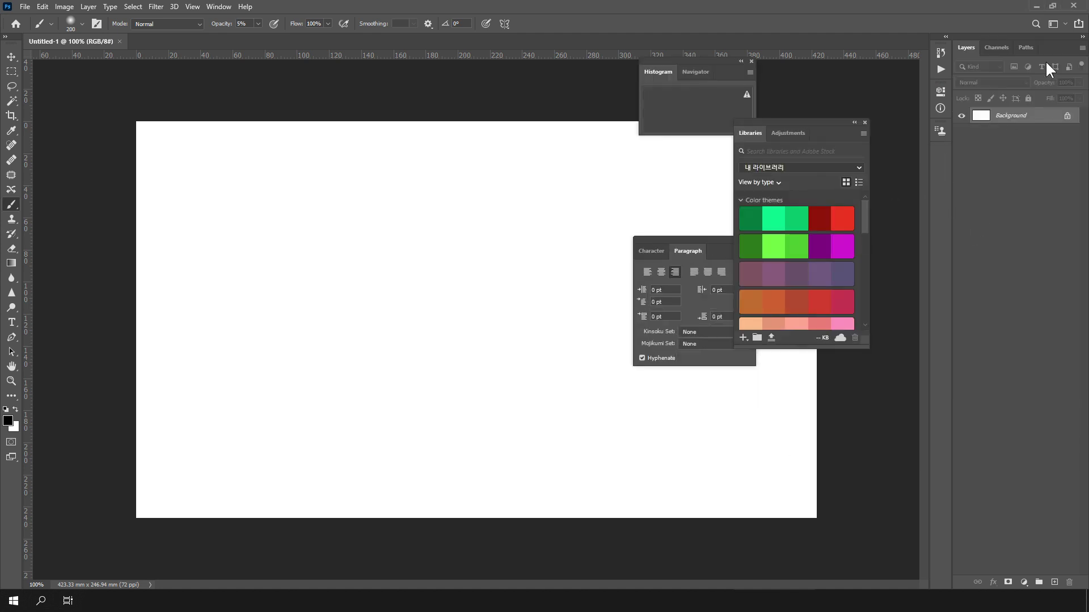
pyautogui.moveTo(1049, 48); pyautogui.dragTo(617, 144)
pyautogui.moveTo(1054, 42)
pyautogui.mouseDown()
pyautogui.moveTo(766, 128)
pyautogui.moveTo(812, 130)
pyautogui.mouseUp()
# Close the floating Properties, History, Libraries, Paragraph, Layers and Histogram panels
pyautogui.click(828, 133)
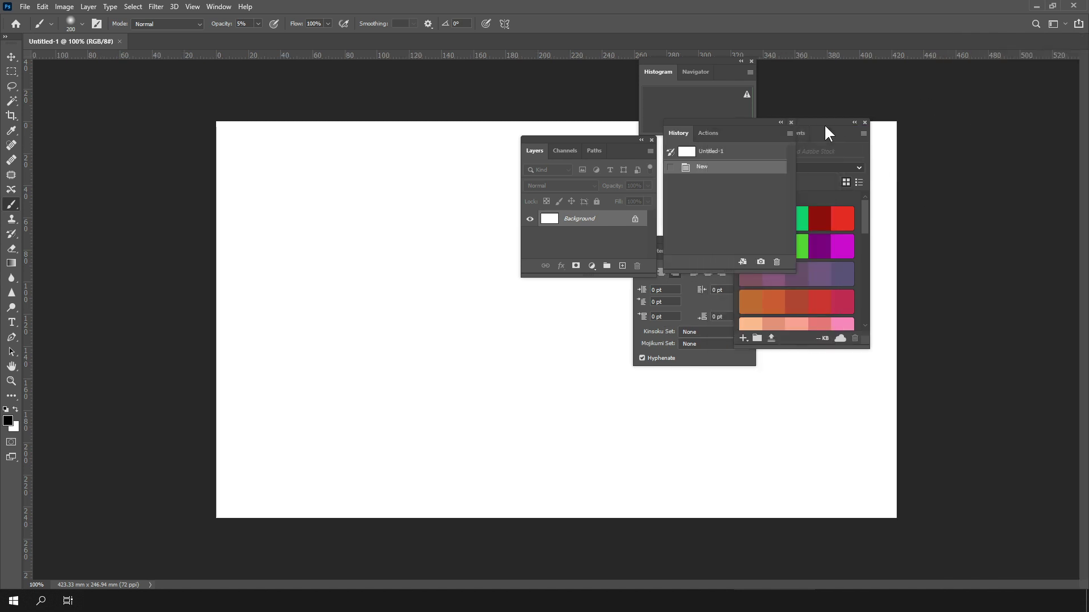
pyautogui.click(791, 122)
pyautogui.click(864, 122)
pyautogui.click(751, 241)
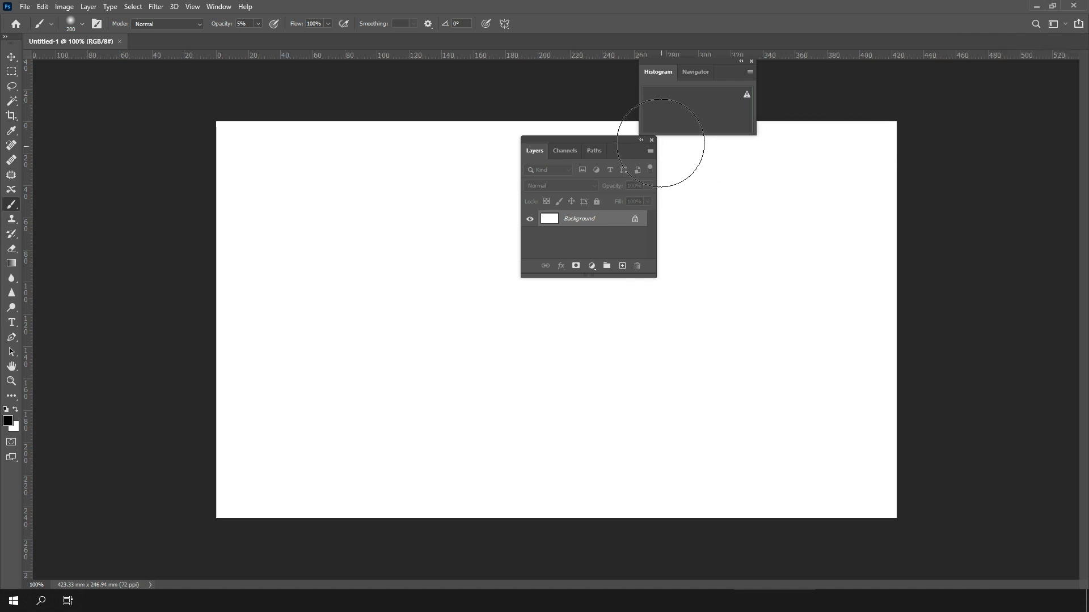
pyautogui.click(651, 141)
pyautogui.click(751, 62)
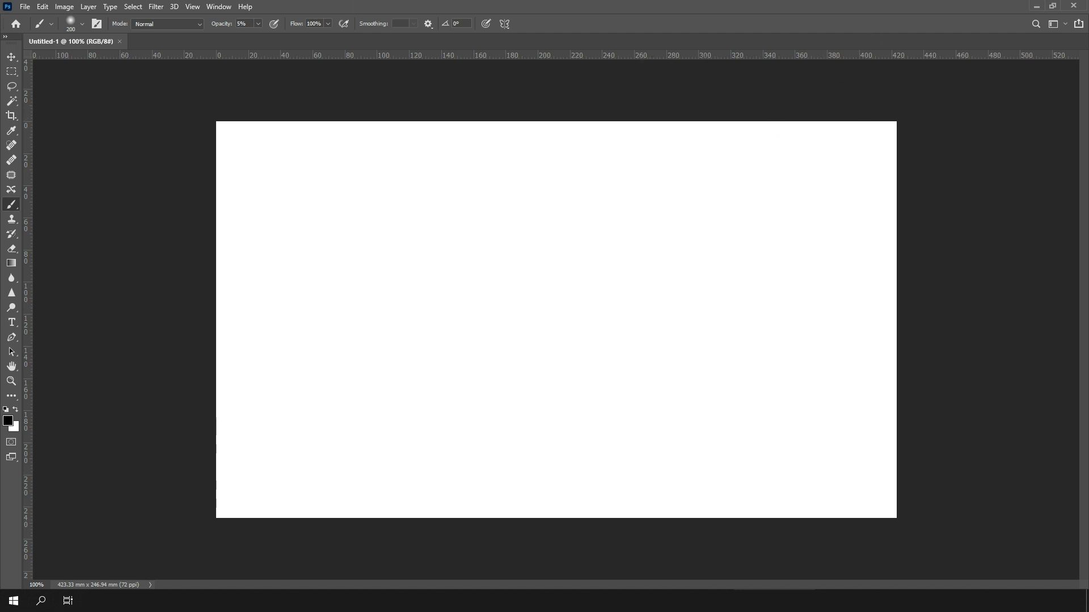
pyautogui.click(218, 7)
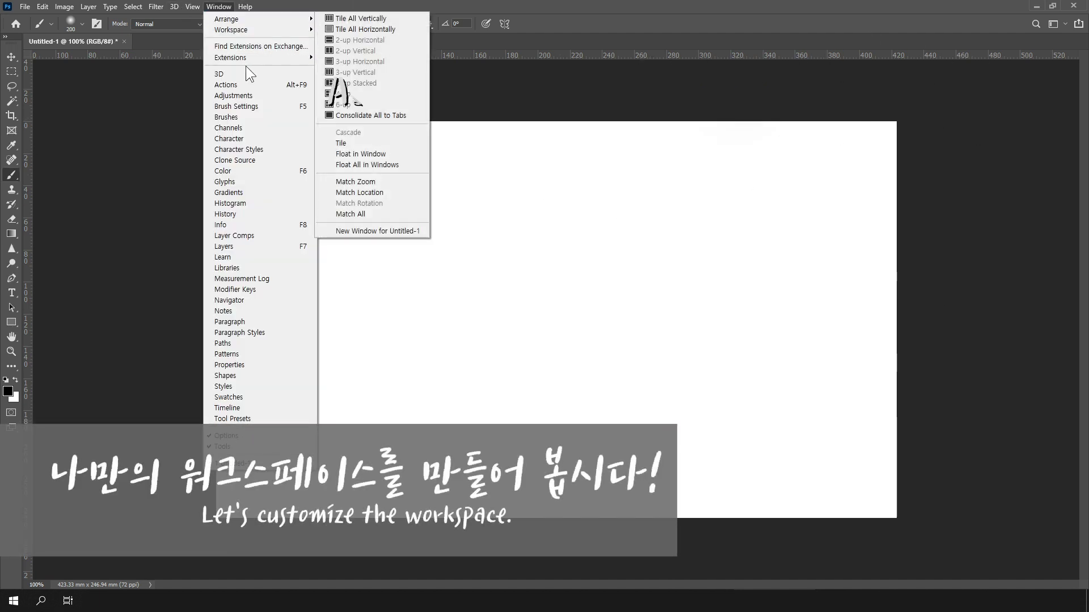
# Show the Adjustments panel in the dock and close the floating Channels group
pyautogui.click(250, 97)
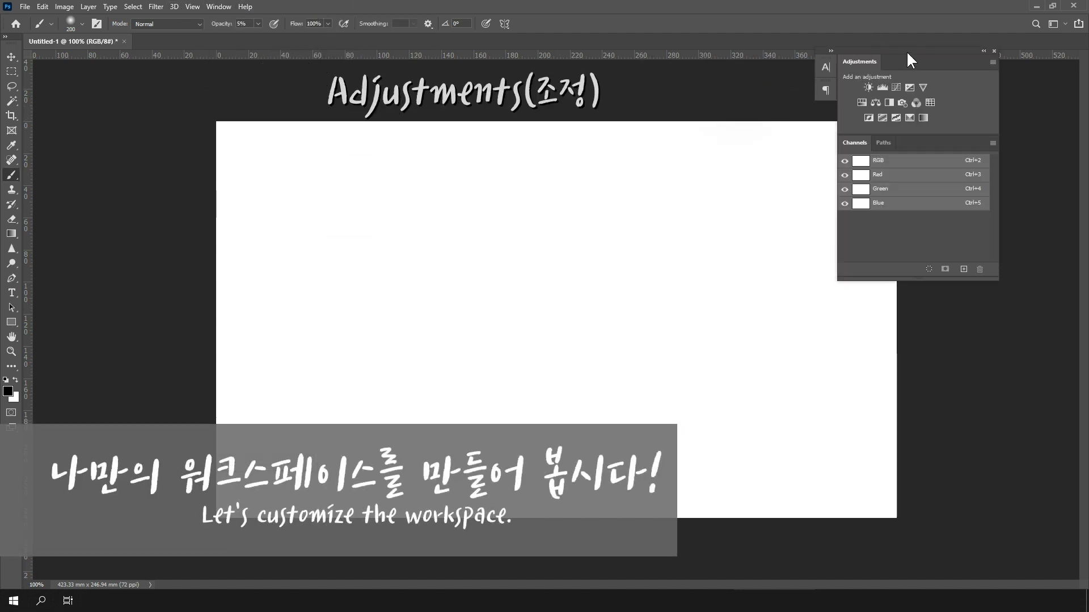
pyautogui.moveTo(861, 60)
pyautogui.mouseDown()
pyautogui.moveTo(1050, 54)
pyautogui.moveTo(1078, 82)
pyautogui.mouseUp()
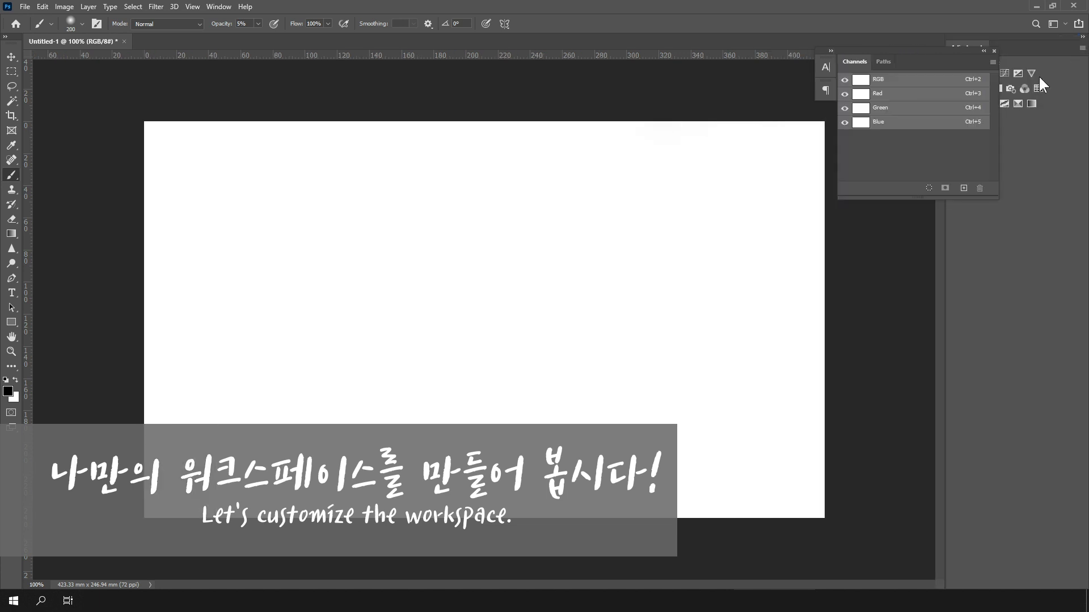
pyautogui.moveTo(933, 65); pyautogui.dragTo(814, 85)
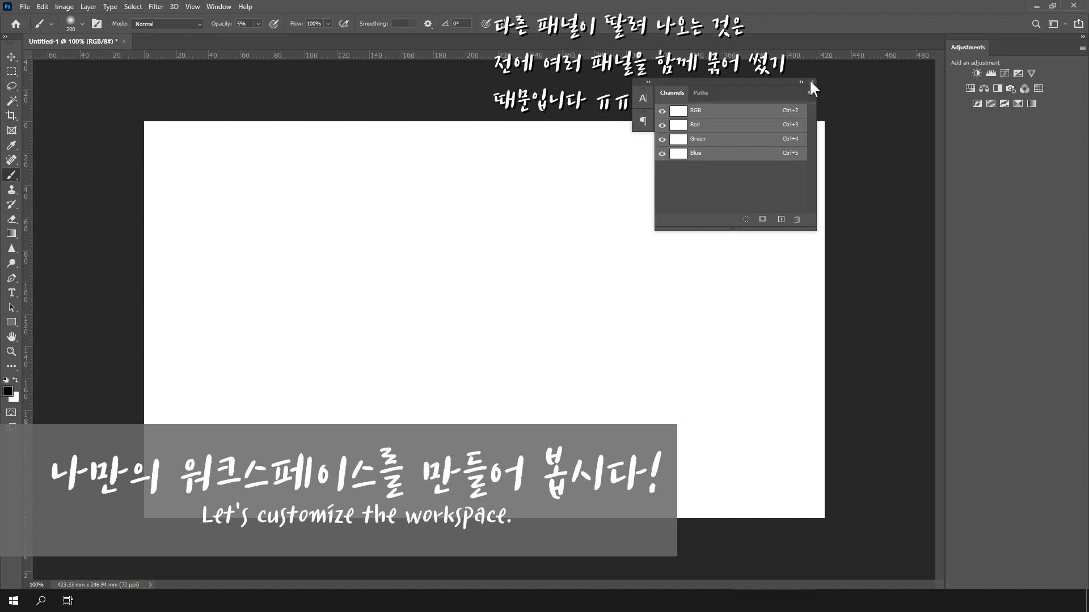
pyautogui.click(812, 82)
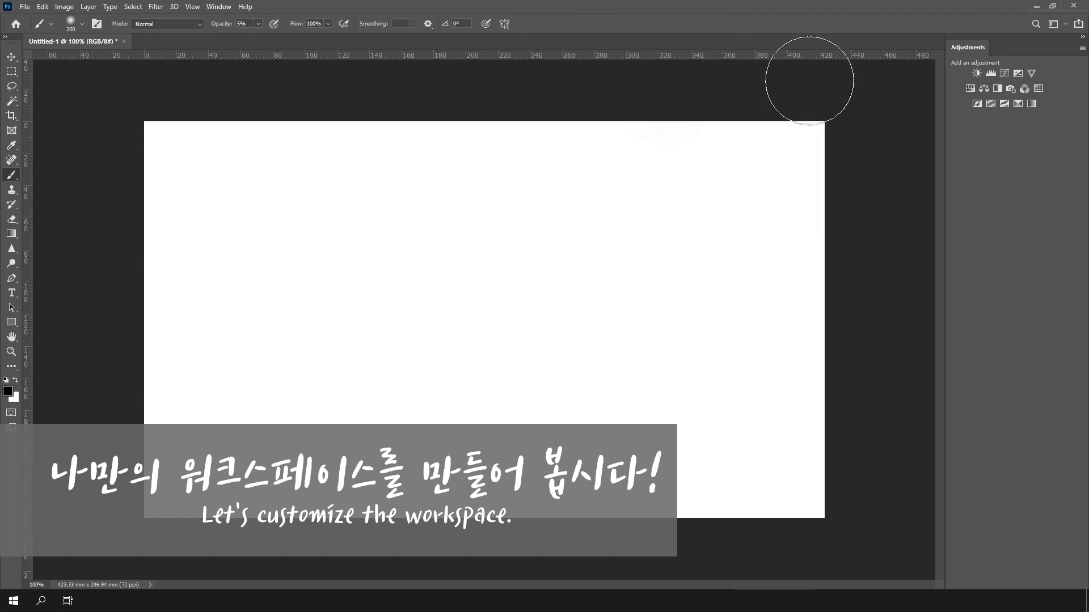
# Dock the History panel beneath Adjustments and make it taller
pyautogui.click(222, 9)
pyautogui.click(326, 214)
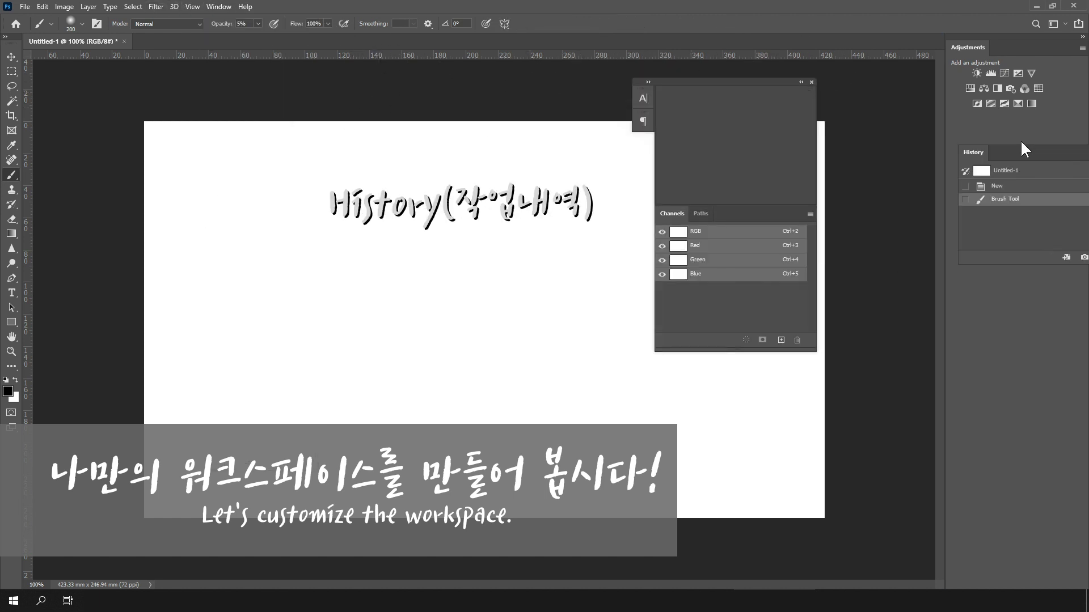
pyautogui.moveTo(1085, 135)
pyautogui.mouseDown()
pyautogui.moveTo(1020, 558)
pyautogui.moveTo(981, 589)
pyautogui.mouseUp()
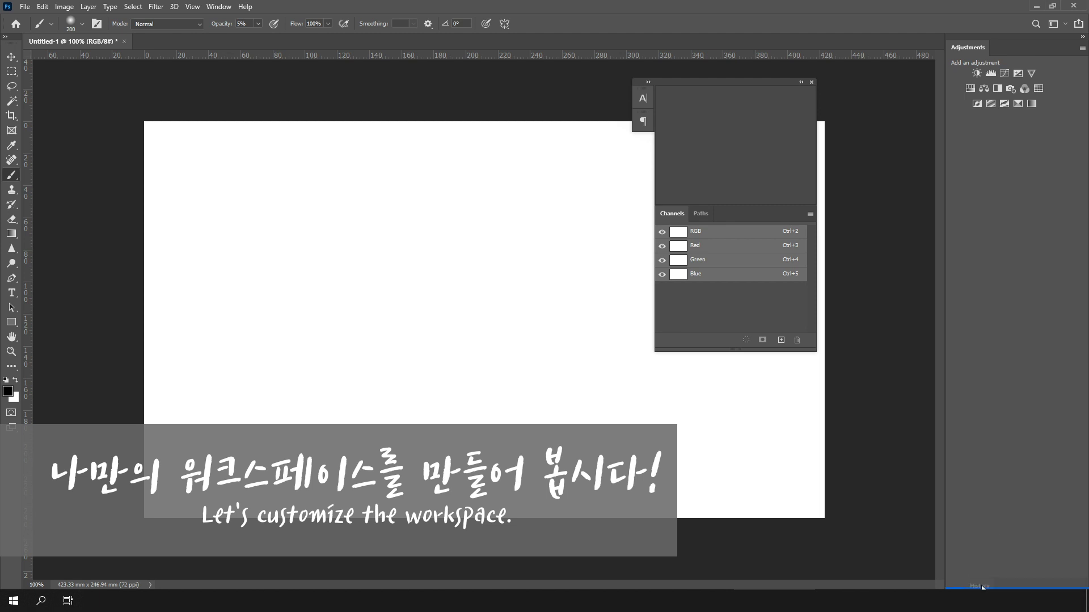
pyautogui.moveTo(982, 587); pyautogui.dragTo(989, 565)
pyautogui.moveTo(1022, 468); pyautogui.dragTo(1020, 117)
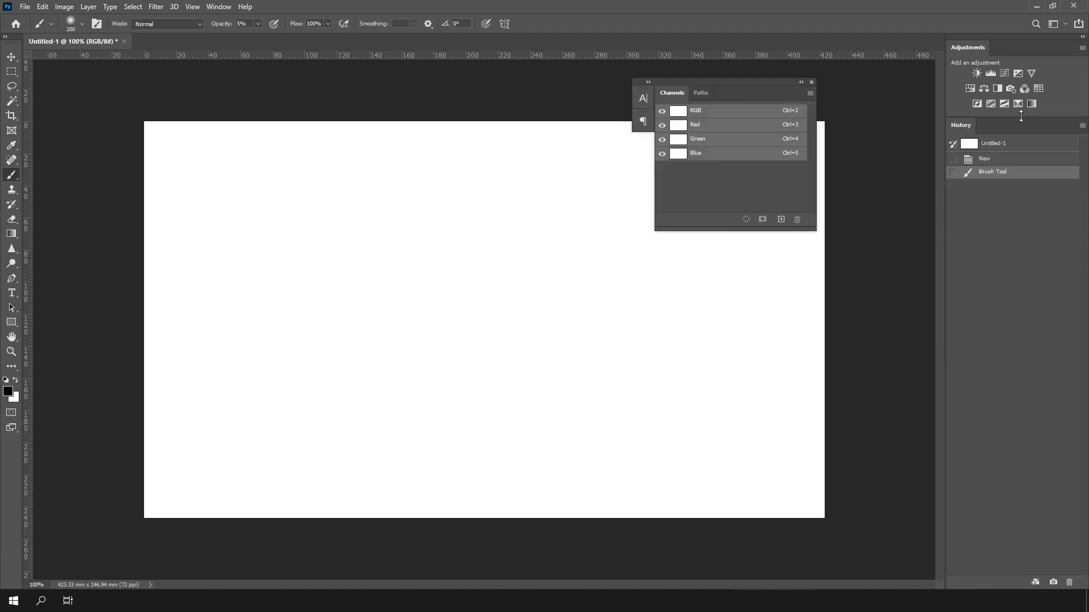
# Add the Actions panel, dock it below History and enlarge it
pyautogui.click(219, 6)
pyautogui.click(252, 83)
pyautogui.moveTo(672, 93)
pyautogui.mouseDown()
pyautogui.moveTo(924, 200)
pyautogui.moveTo(980, 579)
pyautogui.mouseUp()
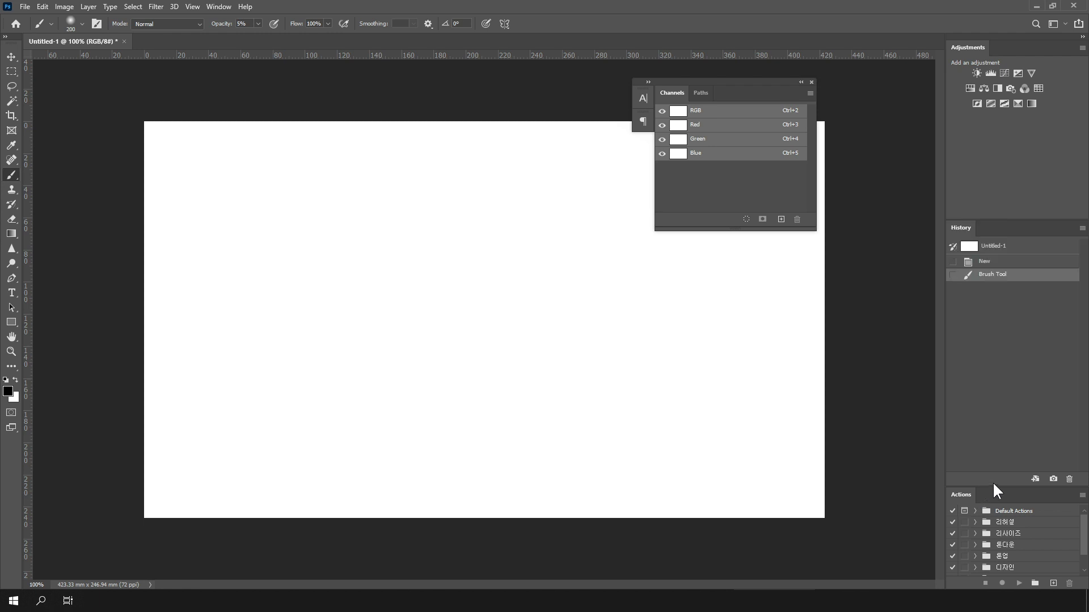
pyautogui.moveTo(997, 488); pyautogui.dragTo(1012, 283)
pyautogui.moveTo(1014, 221); pyautogui.dragTo(1014, 117)
pyautogui.moveTo(1006, 291); pyautogui.dragTo(1006, 195)
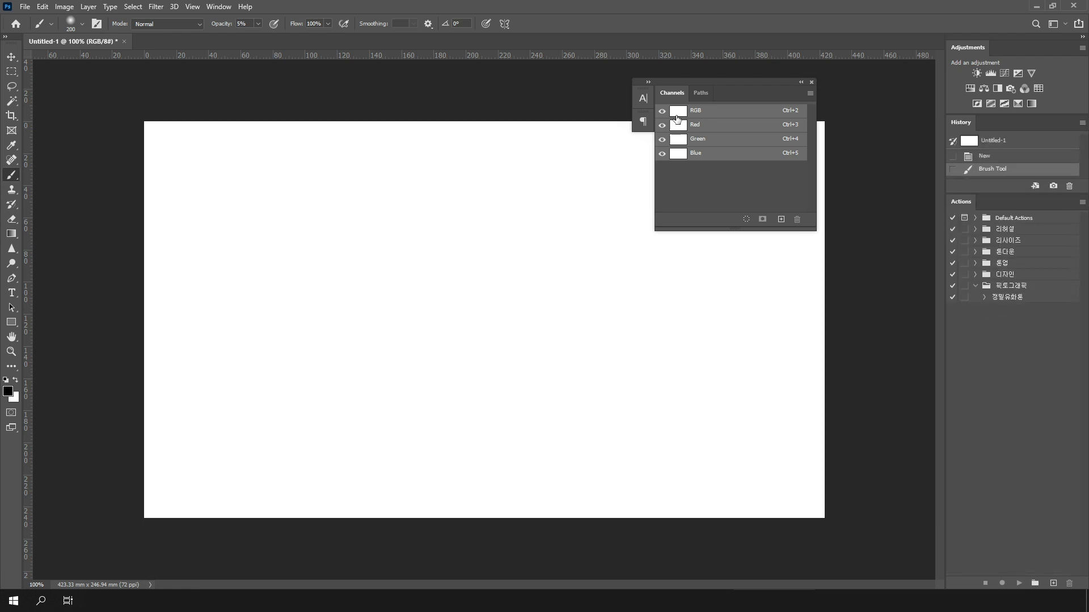
# Add the Layers panel, dock it beneath Actions and make it taller than Actions
pyautogui.click(218, 6)
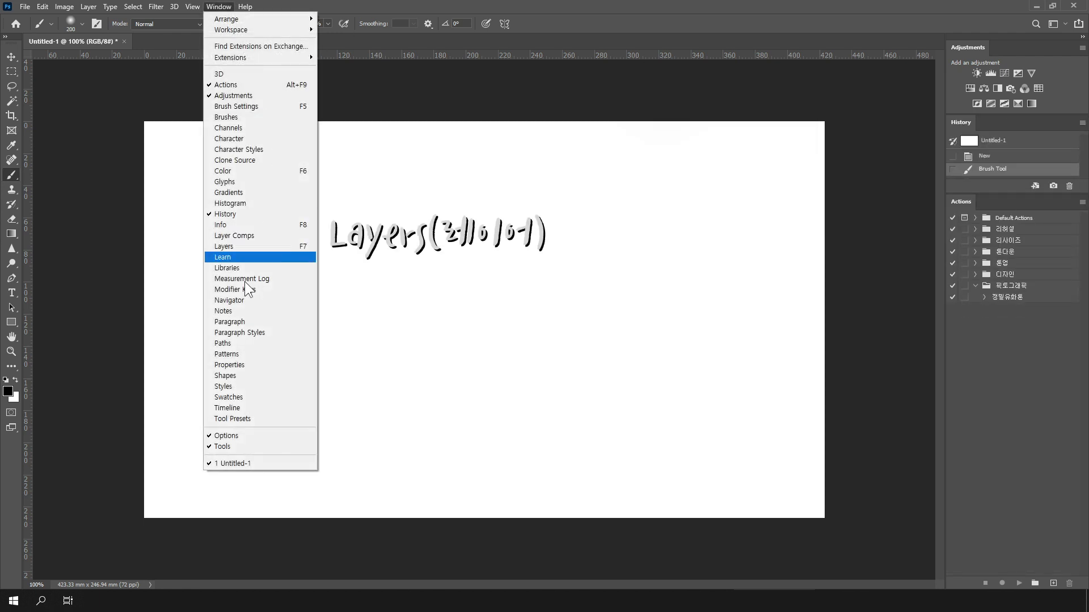
pyautogui.click(261, 249)
pyautogui.moveTo(666, 86)
pyautogui.mouseDown()
pyautogui.moveTo(975, 336)
pyautogui.moveTo(981, 580)
pyautogui.moveTo(668, 225)
pyautogui.moveTo(747, 226)
pyautogui.moveTo(492, 205)
pyautogui.moveTo(348, 211)
pyautogui.mouseUp()
pyautogui.moveTo(547, 218)
pyautogui.mouseDown()
pyautogui.moveTo(438, 215)
pyautogui.moveTo(975, 396)
pyautogui.mouseUp()
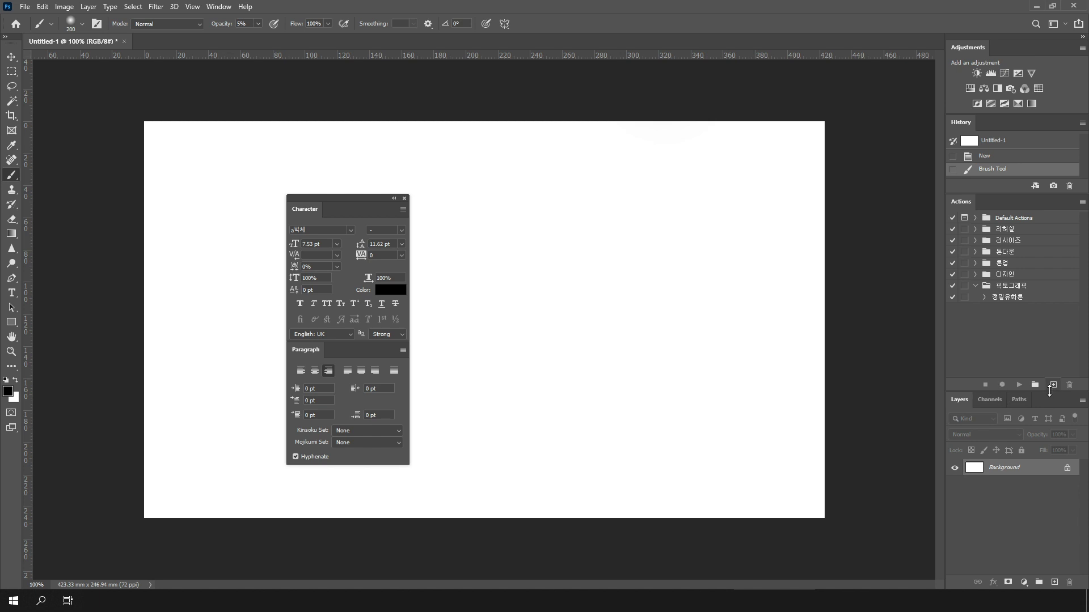
pyautogui.moveTo(1049, 391); pyautogui.dragTo(1054, 321)
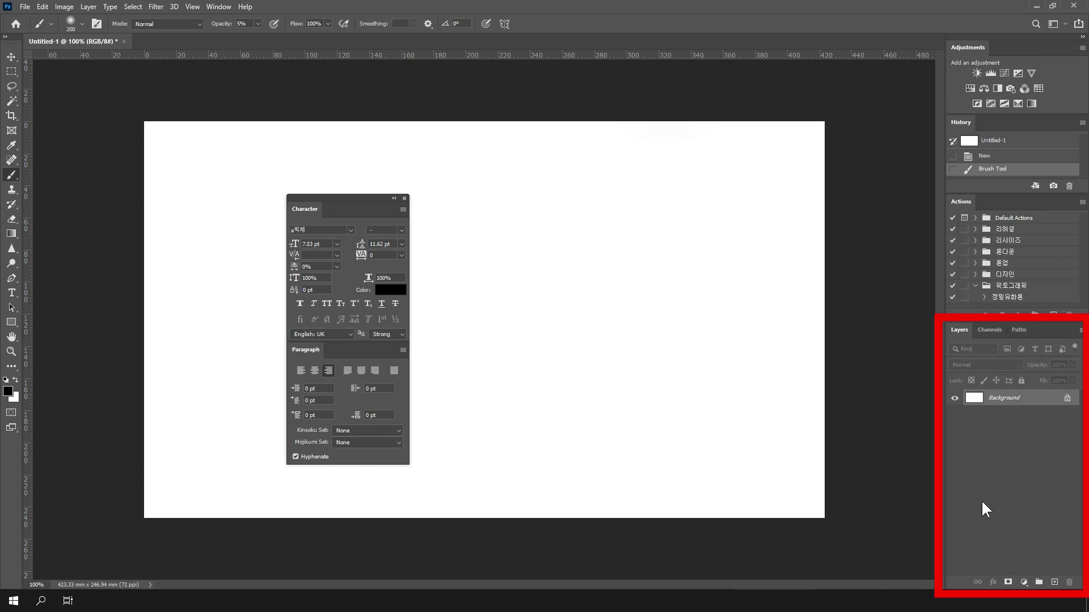
# Dock Character and Paragraph beside the right dock as collapsed icons, and add Properties
pyautogui.click(405, 198)
pyautogui.click(217, 7)
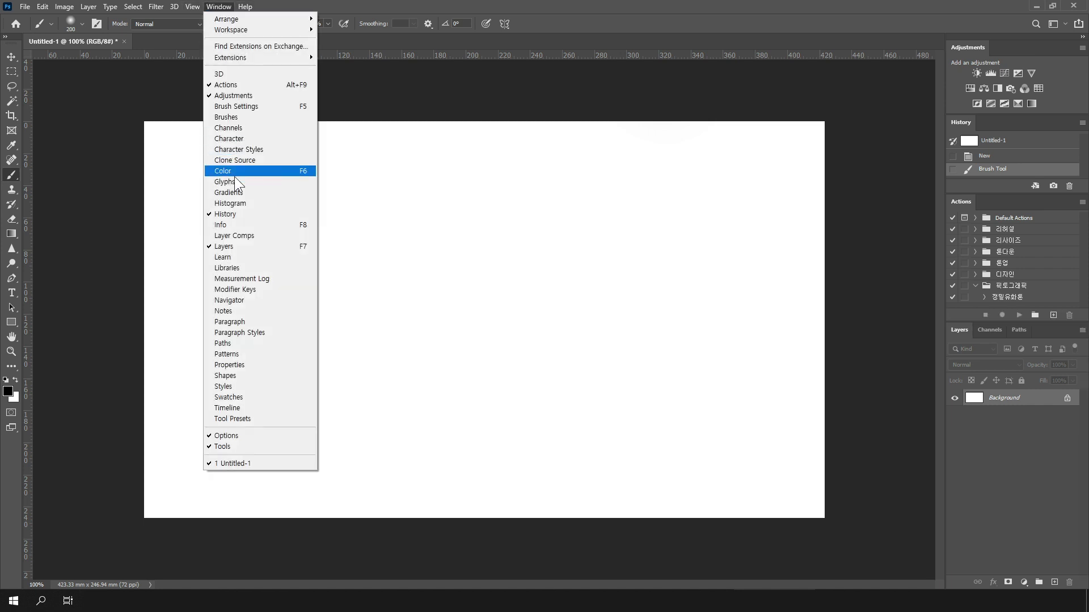
pyautogui.click(243, 139)
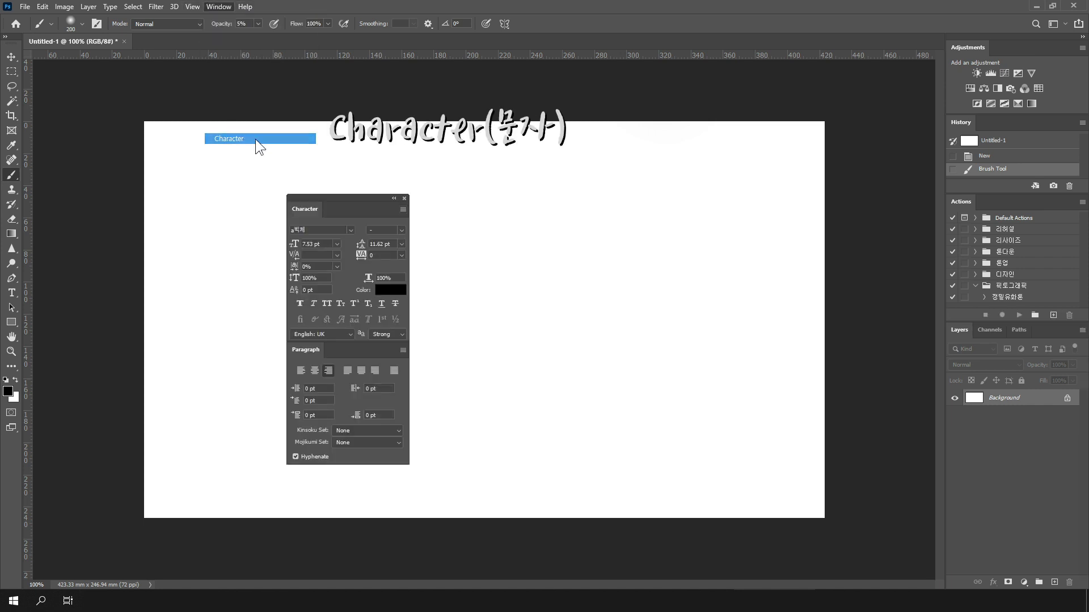
pyautogui.moveTo(348, 192); pyautogui.dragTo(558, 149)
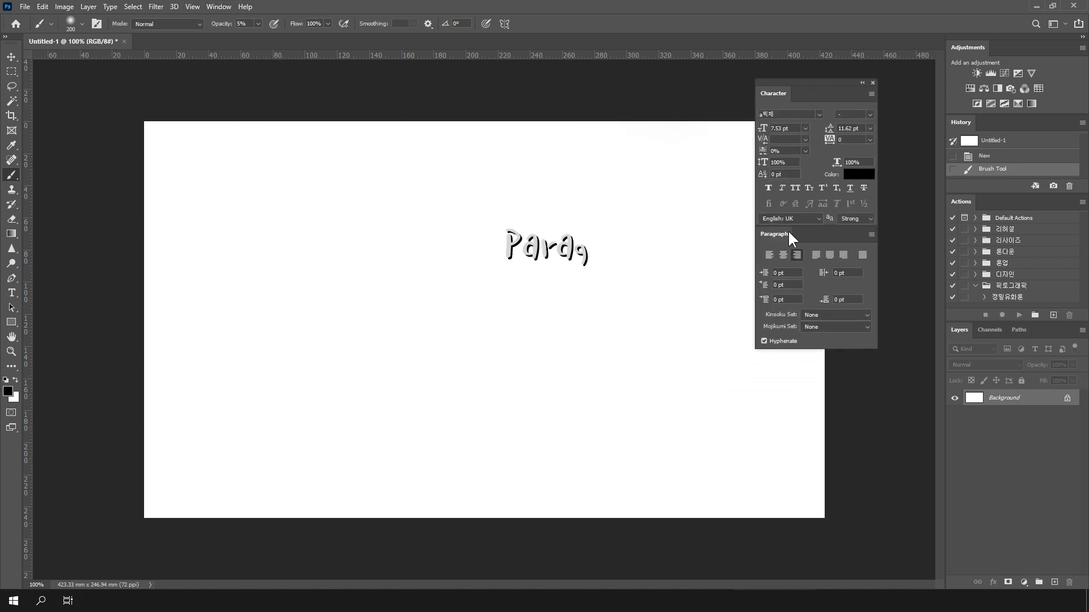
pyautogui.moveTo(772, 234)
pyautogui.mouseDown()
pyautogui.moveTo(809, 187)
pyautogui.moveTo(784, 255)
pyautogui.moveTo(770, 240)
pyautogui.mouseUp()
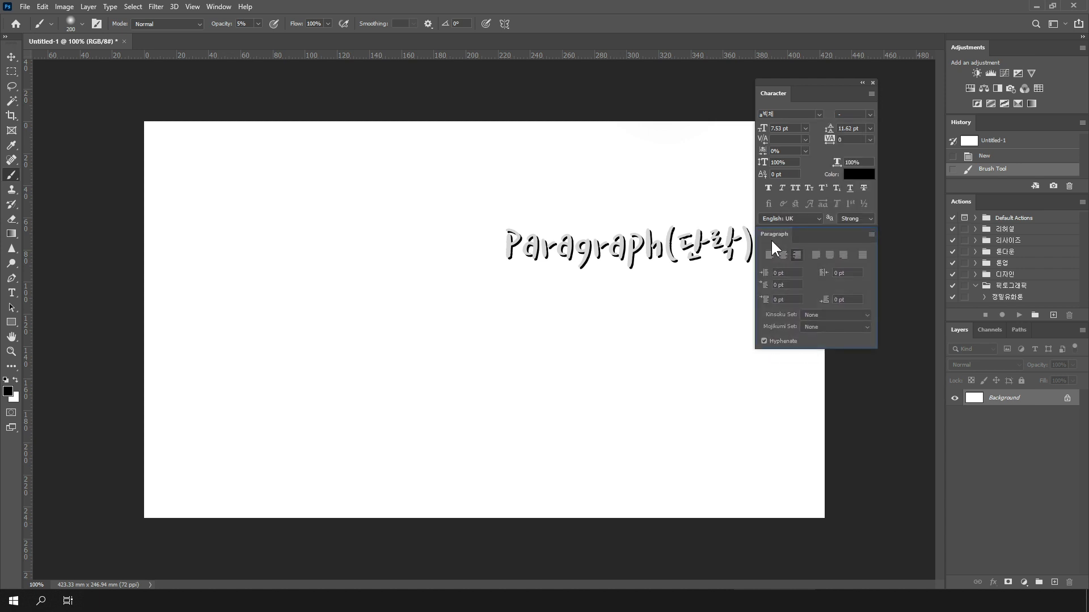
pyautogui.moveTo(814, 80)
pyautogui.mouseDown()
pyautogui.moveTo(953, 85)
pyautogui.moveTo(941, 75)
pyautogui.mouseUp()
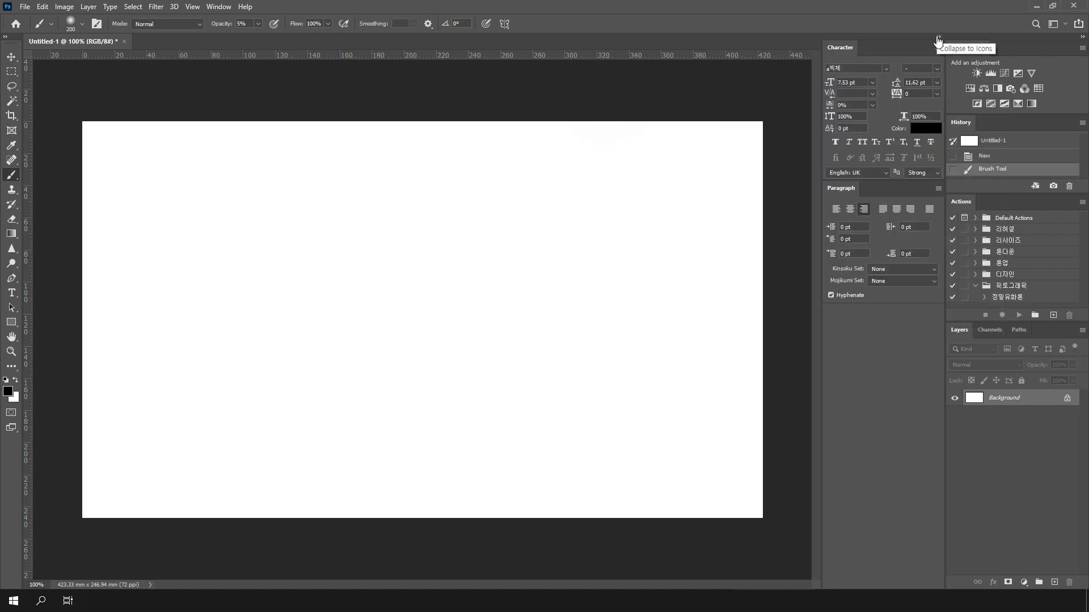
pyautogui.click(938, 37)
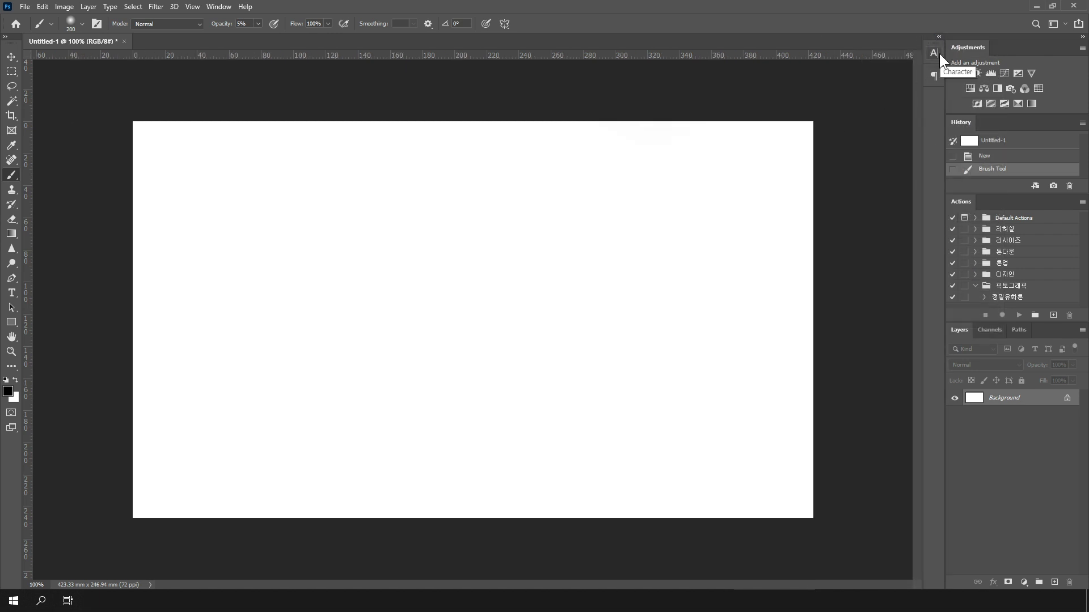
pyautogui.click(215, 8)
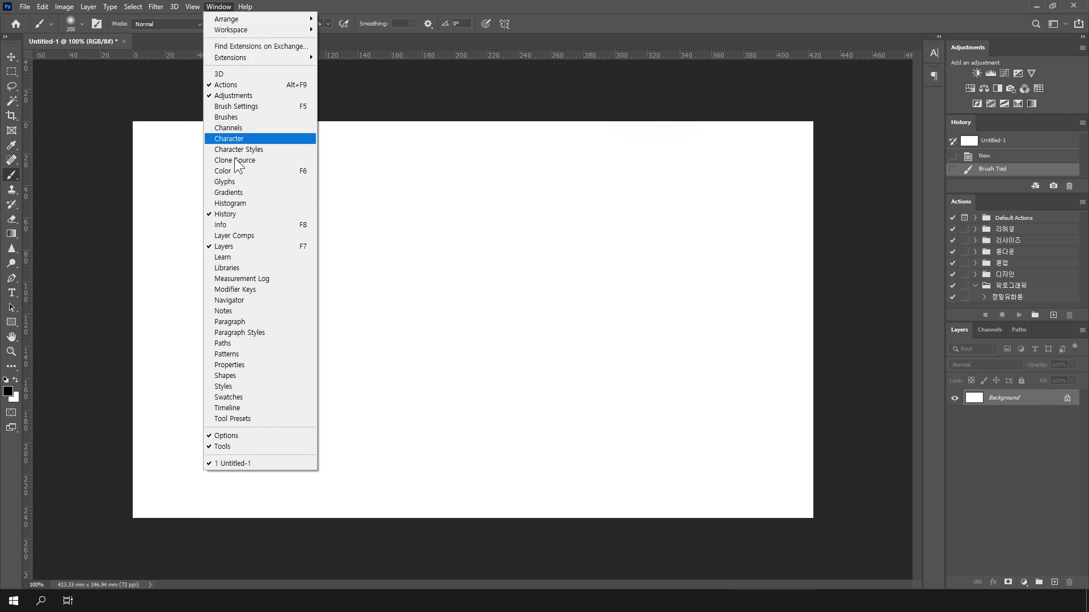
pyautogui.click(264, 364)
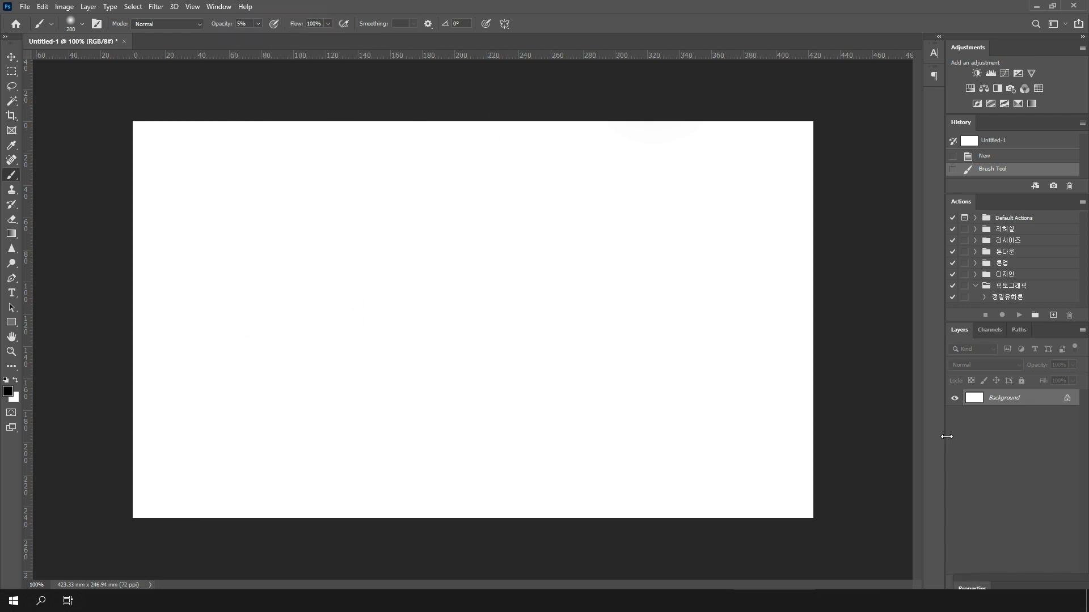
# Dock Properties and a newly added Libraries panel in the collapsed icon column
pyautogui.moveTo(1042, 583); pyautogui.dragTo(634, 221)
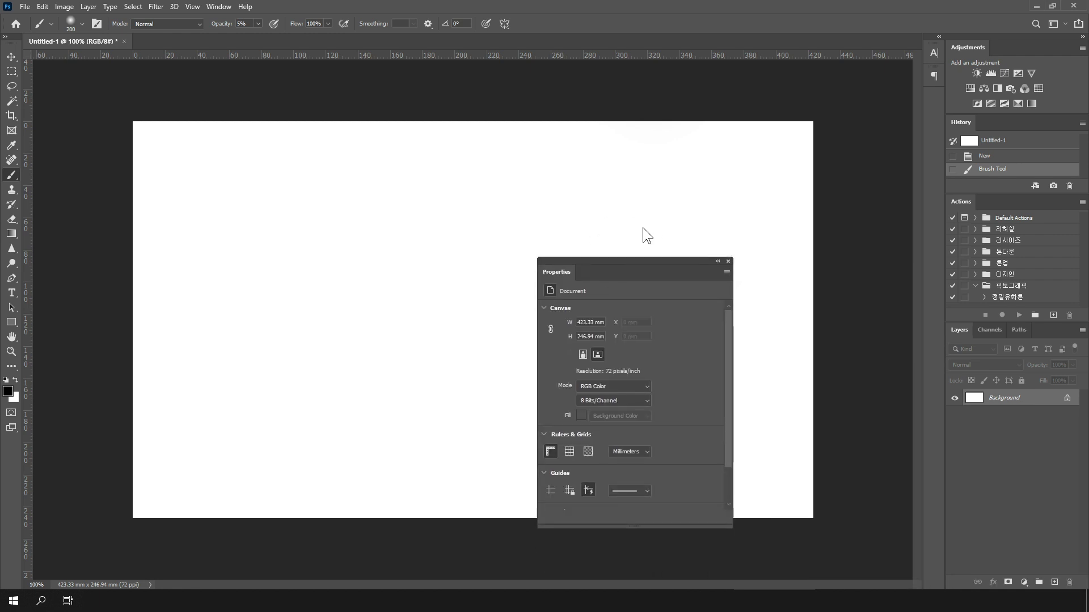
pyautogui.moveTo(569, 223); pyautogui.dragTo(937, 91)
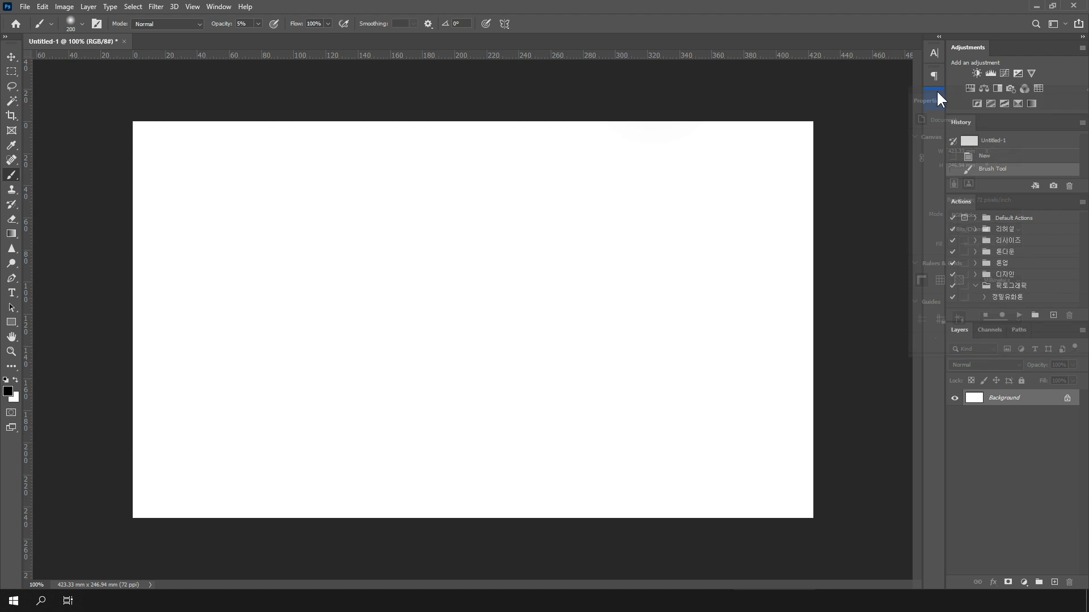
pyautogui.click(217, 6)
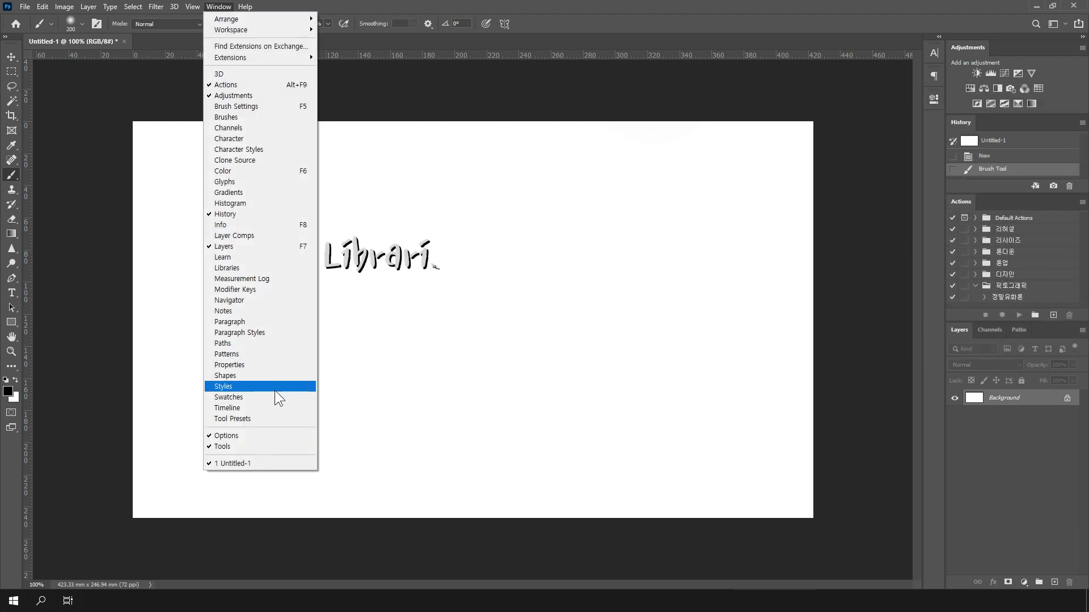
pyautogui.click(263, 267)
pyautogui.moveTo(455, 214); pyautogui.dragTo(843, 233)
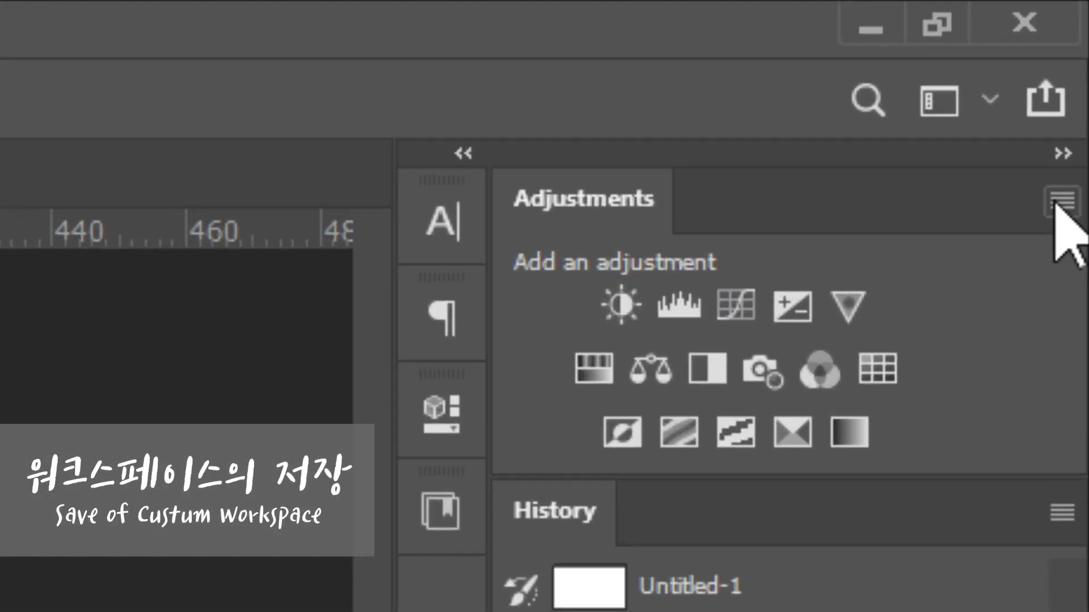
# Save the layout as a new workspace under the existing Korean name, replacing the old one
pyautogui.click(954, 96)
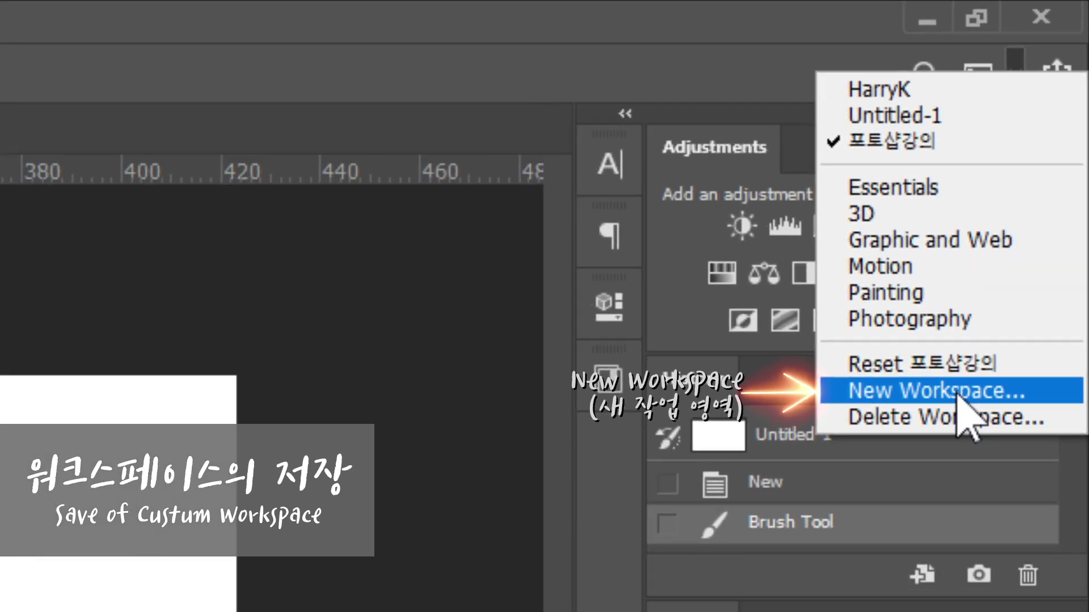
pyautogui.click(911, 529)
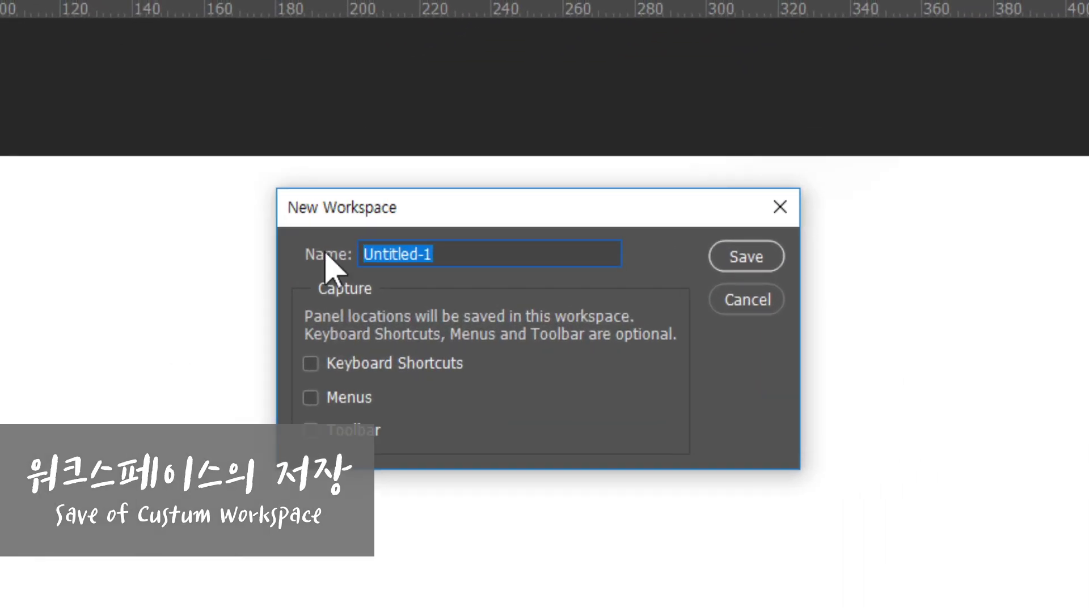
pyautogui.click(736, 263)
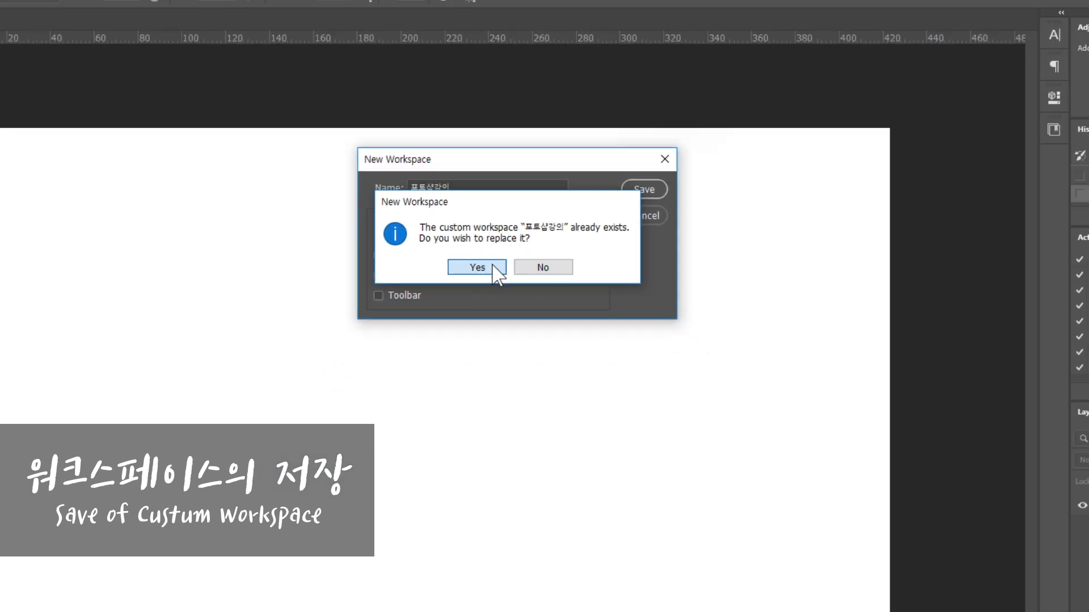
pyautogui.click(498, 382)
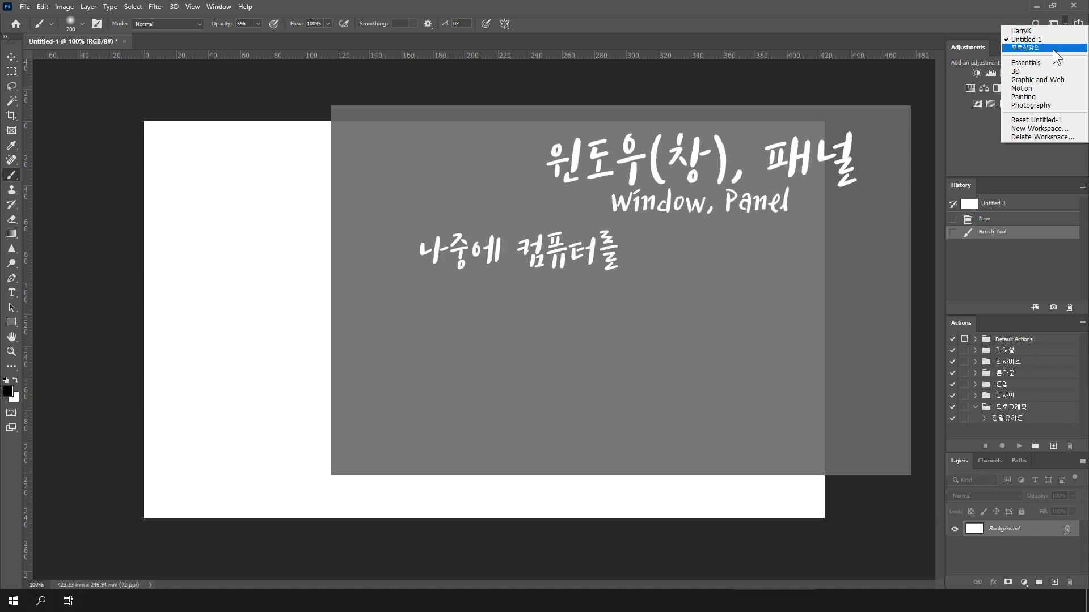
pyautogui.click(1035, 48)
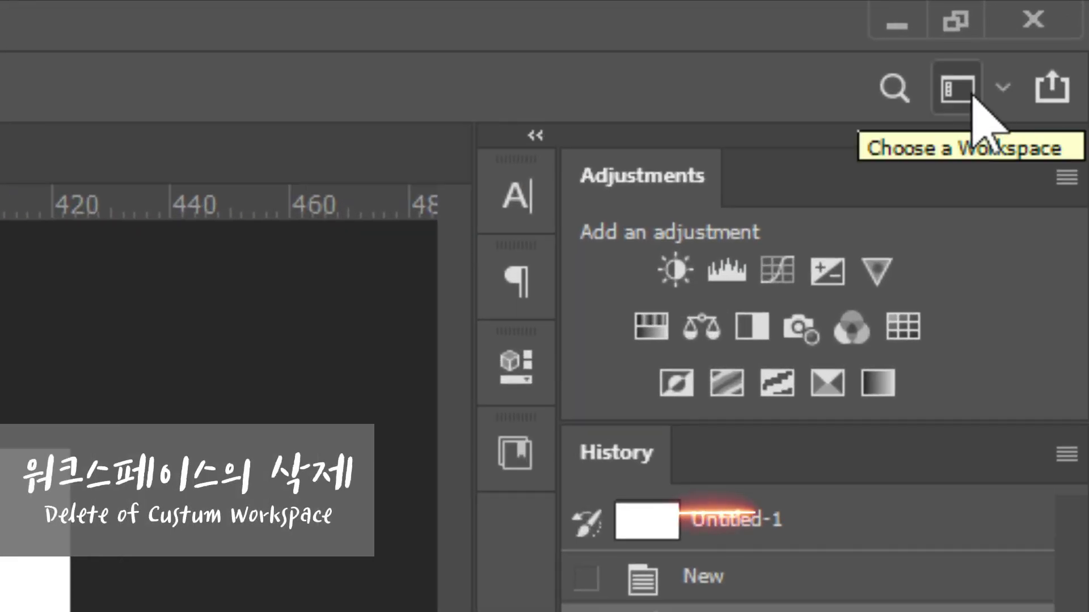
# Delete the Untitled-1 workspace and review the remaining workspace list
pyautogui.click(972, 96)
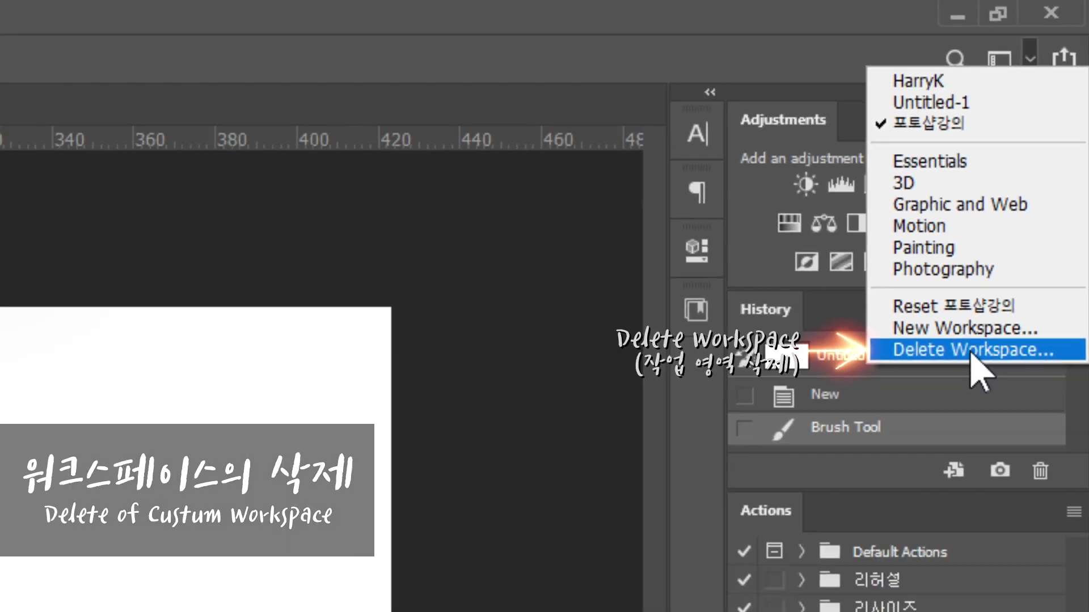
pyautogui.click(876, 518)
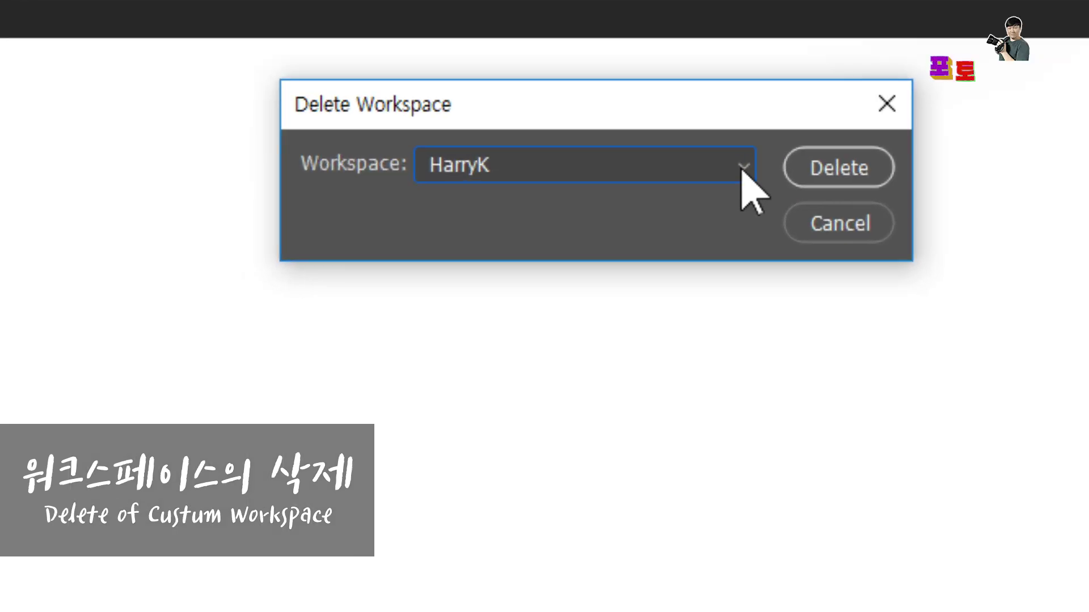
pyautogui.click(742, 170)
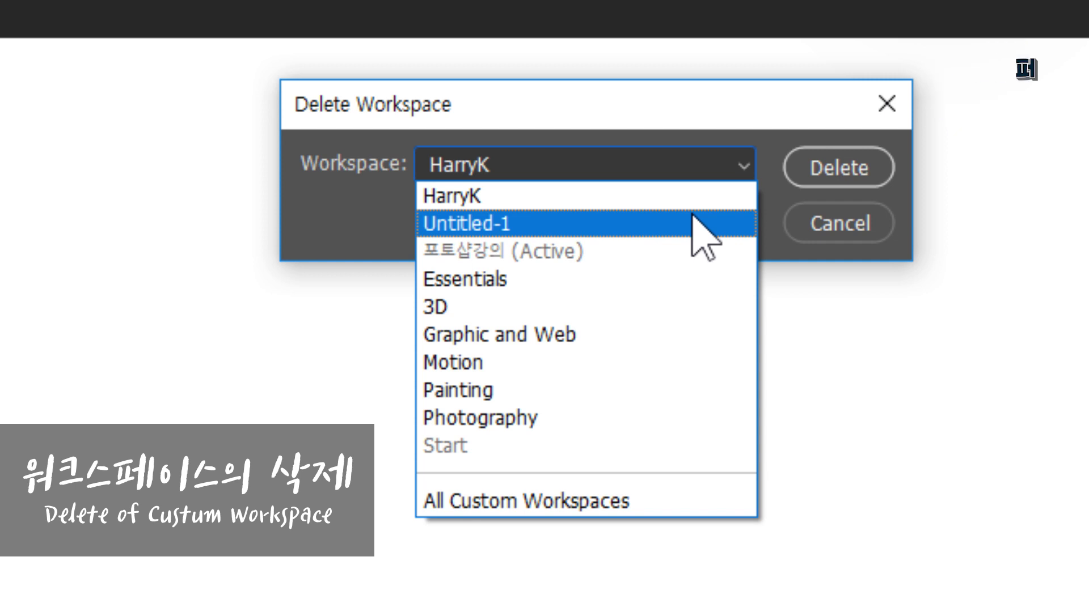
pyautogui.click(693, 223)
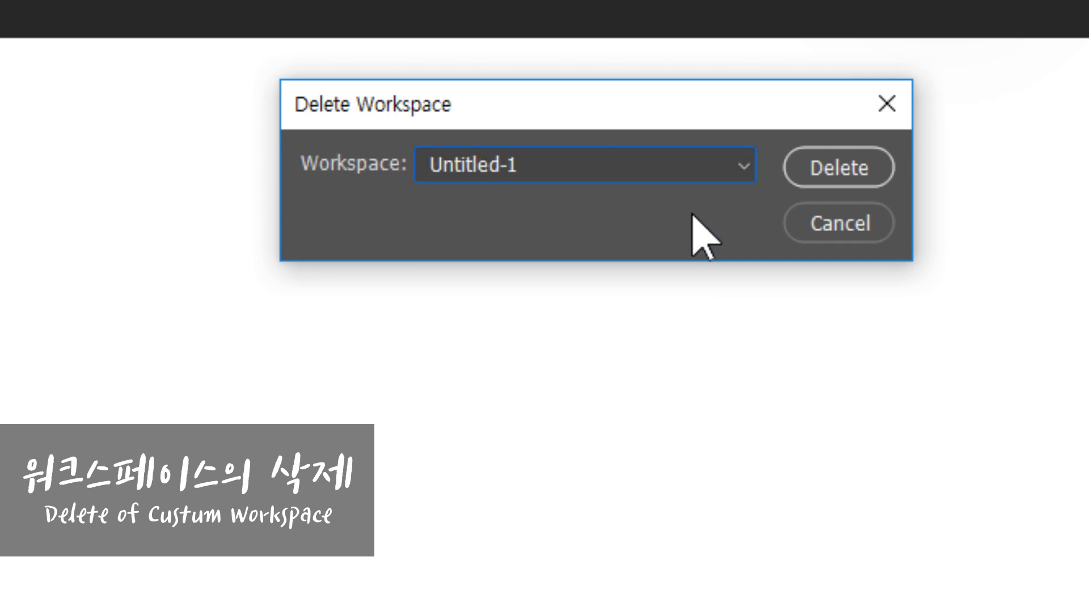
pyautogui.click(802, 169)
pyautogui.click(499, 332)
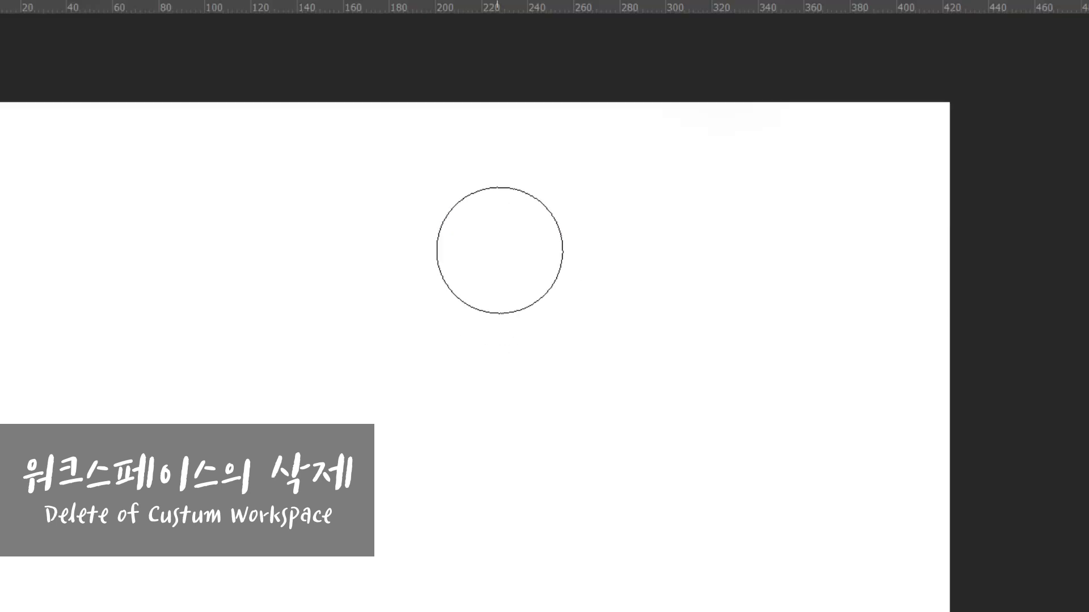
pyautogui.click(1002, 82)
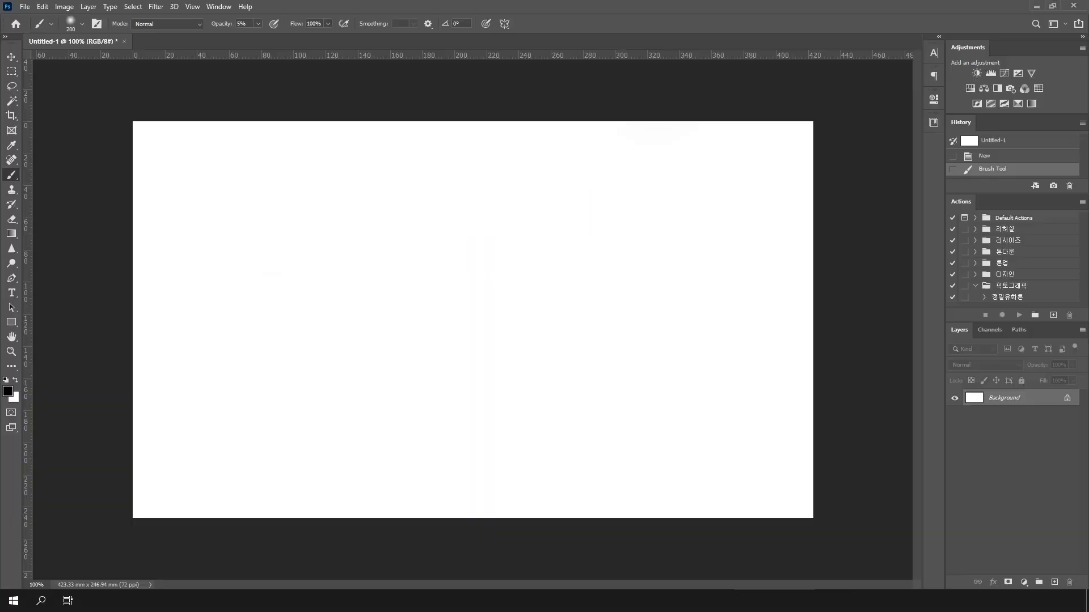